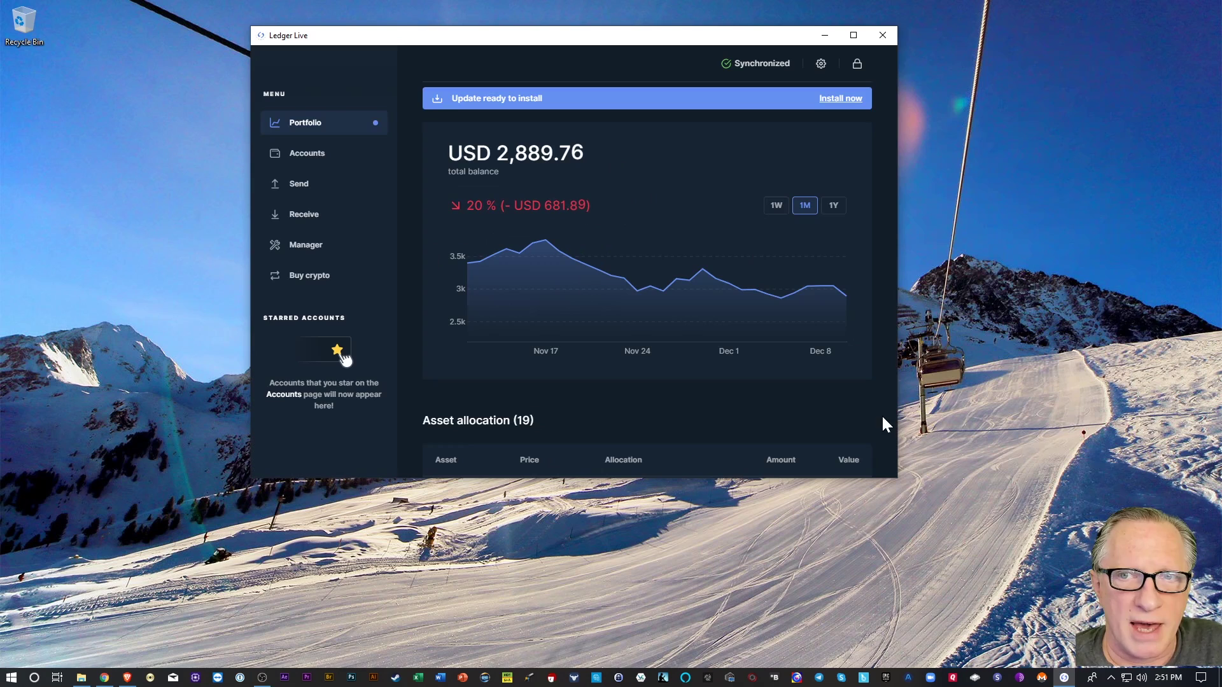
- Enlarge and reposition the Ledger Live window, install the v1.19.2 update, and unlock with the password
drag(894, 474, 1085, 511)
drag(618, 36, 555, 92)
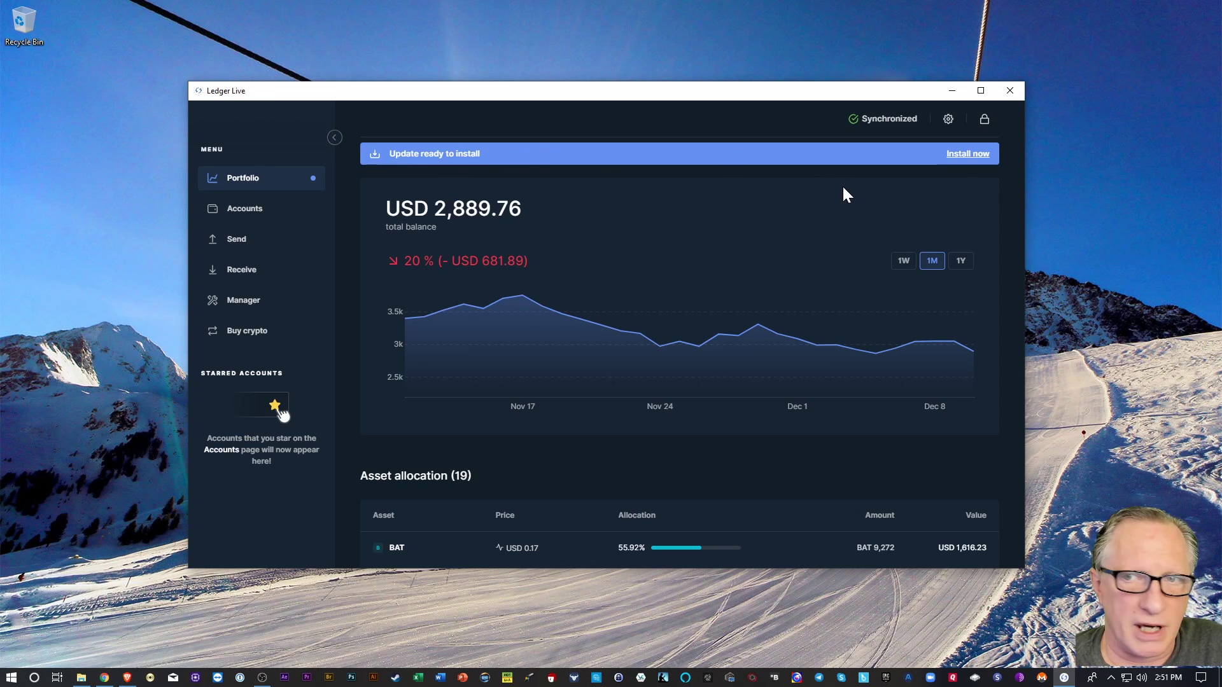
click(964, 158)
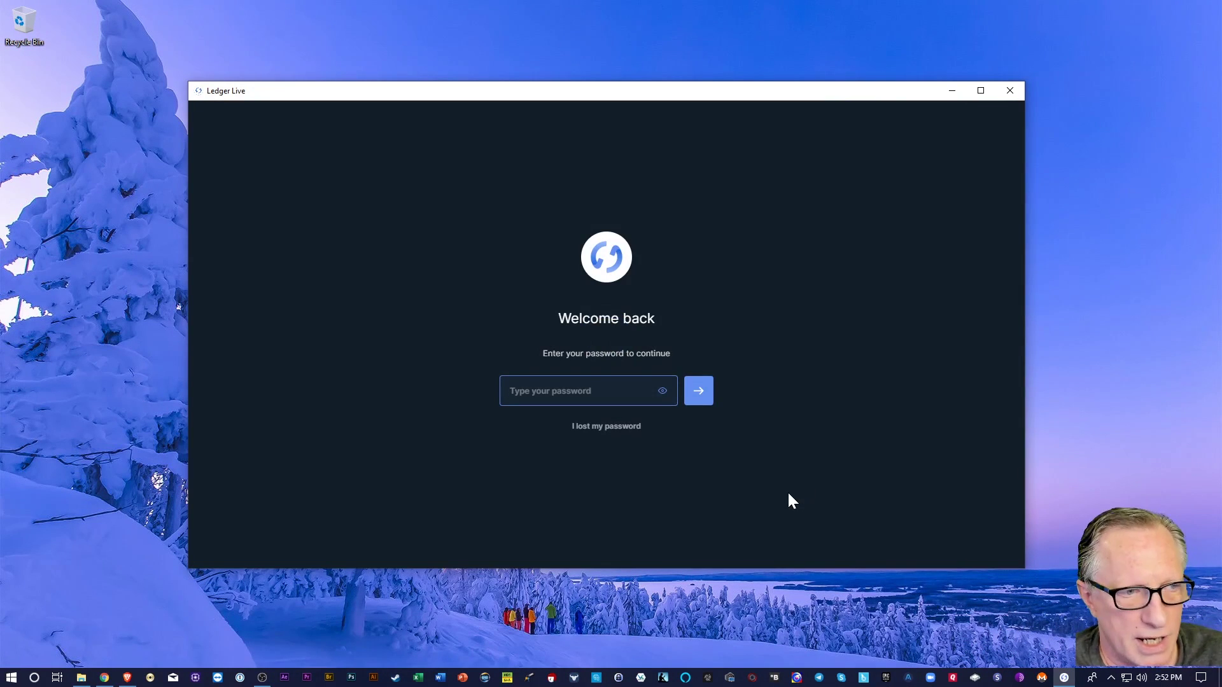
text(•••)
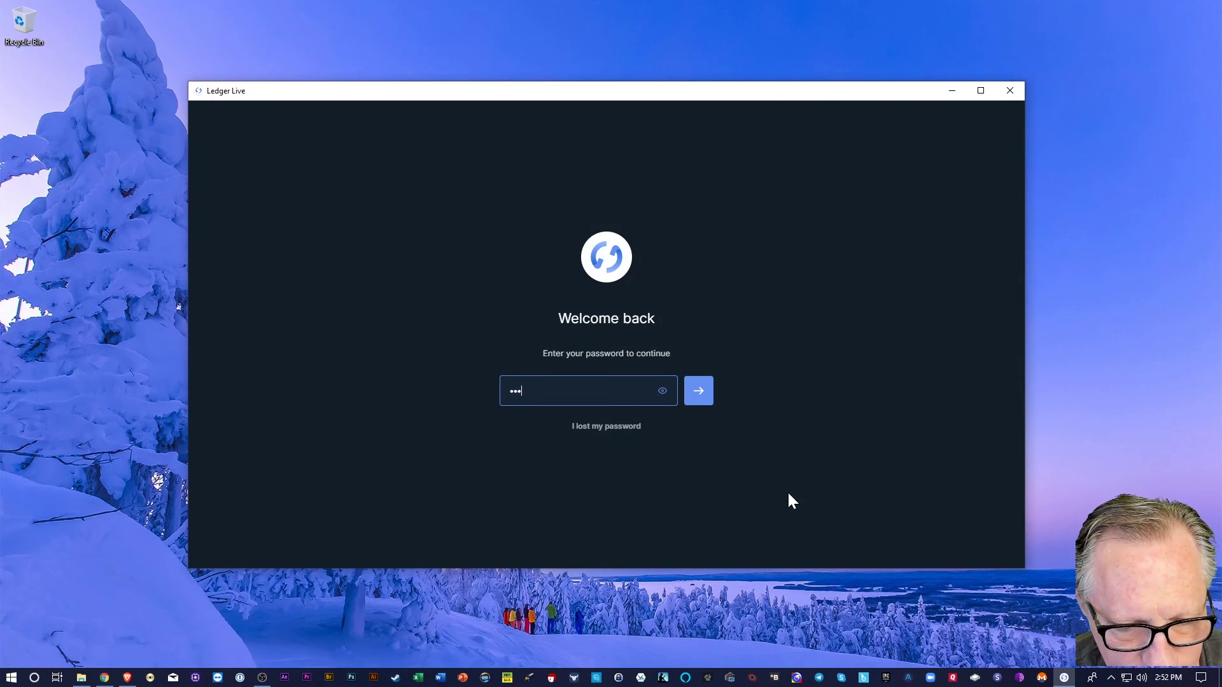
key(Return)
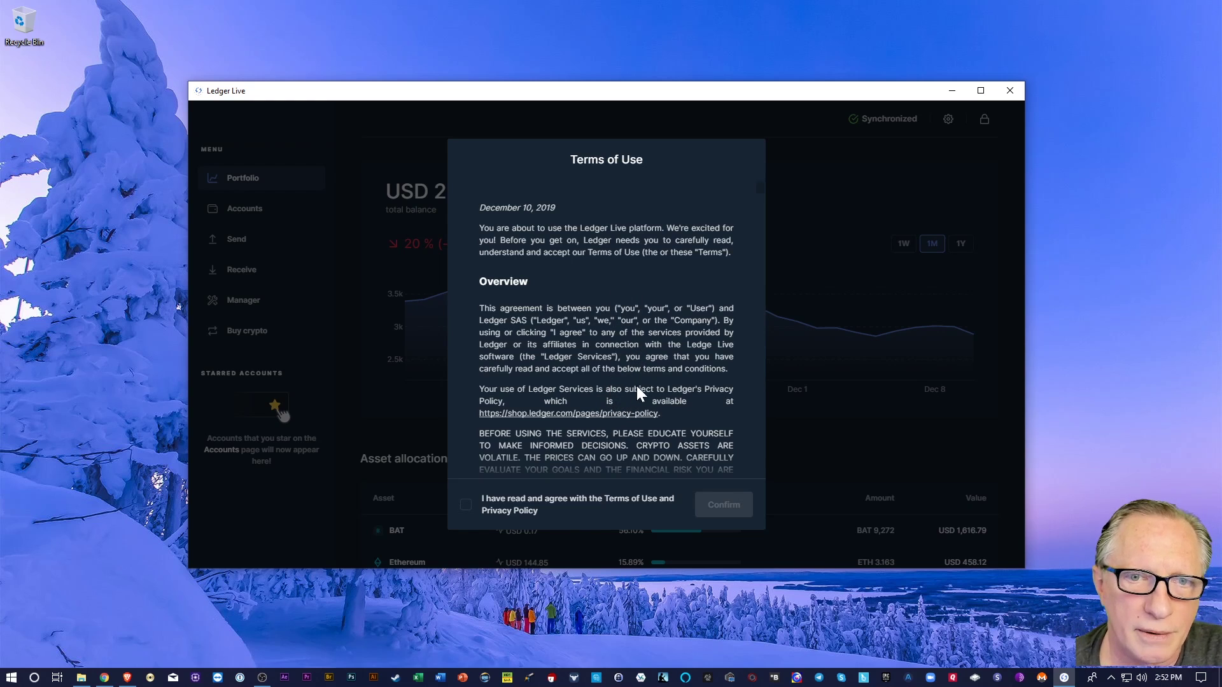
- Accept the new Terms of Use and Privacy Policy, then read the v1.19.2 release notes
scroll(624, 346, down, 10)
scroll(643, 345, up, 10)
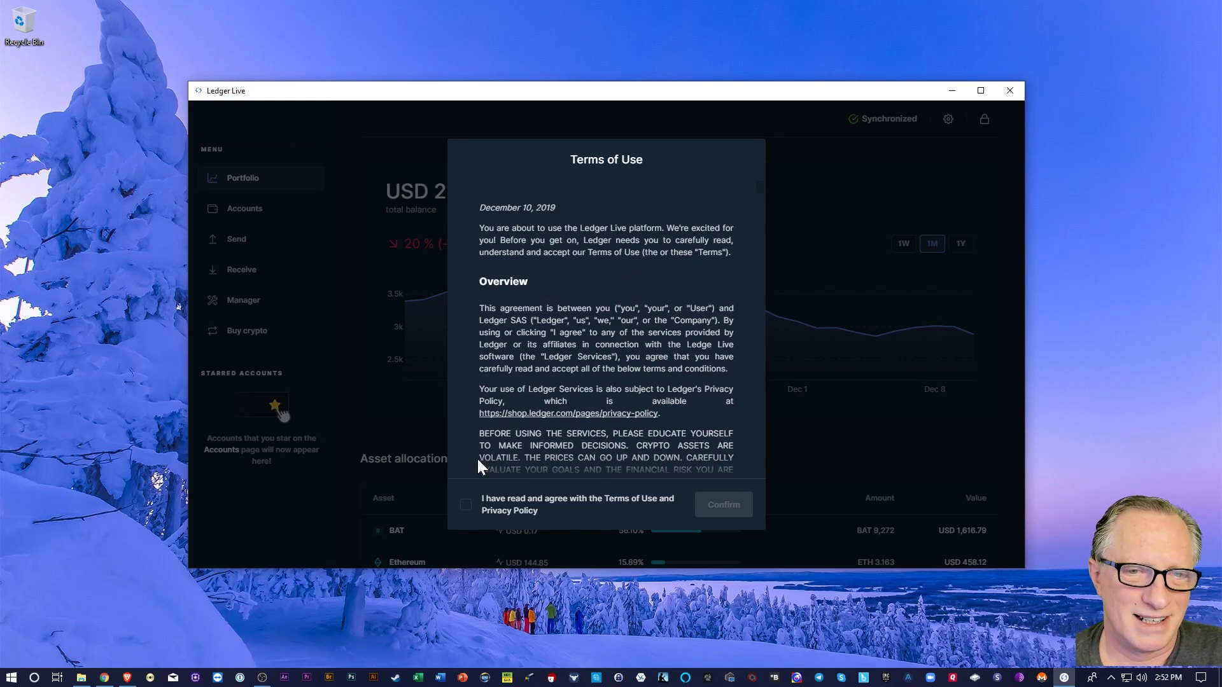
click(467, 506)
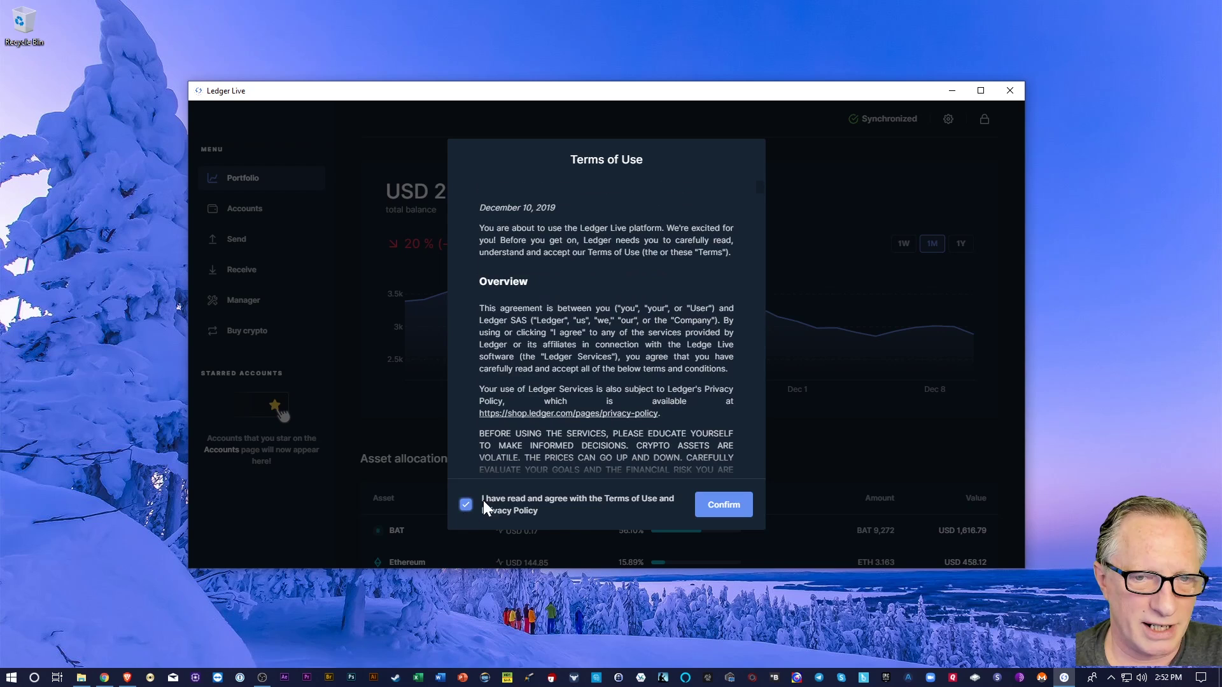
click(721, 506)
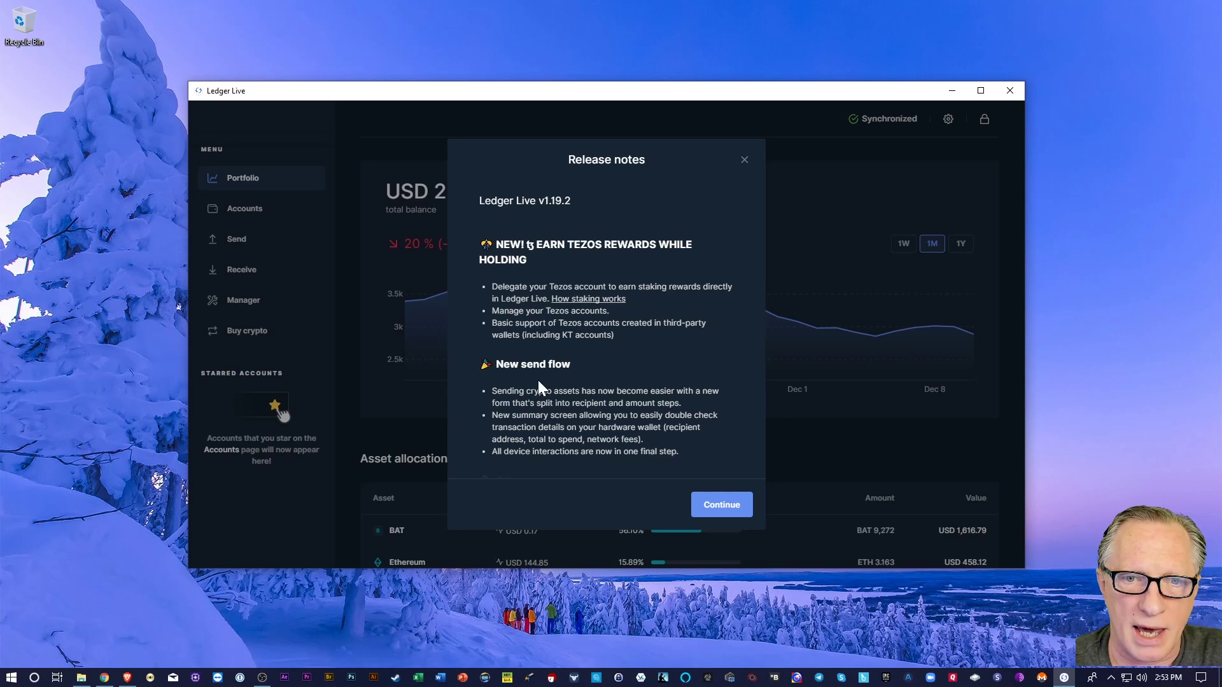
scroll(597, 387, down, 1)
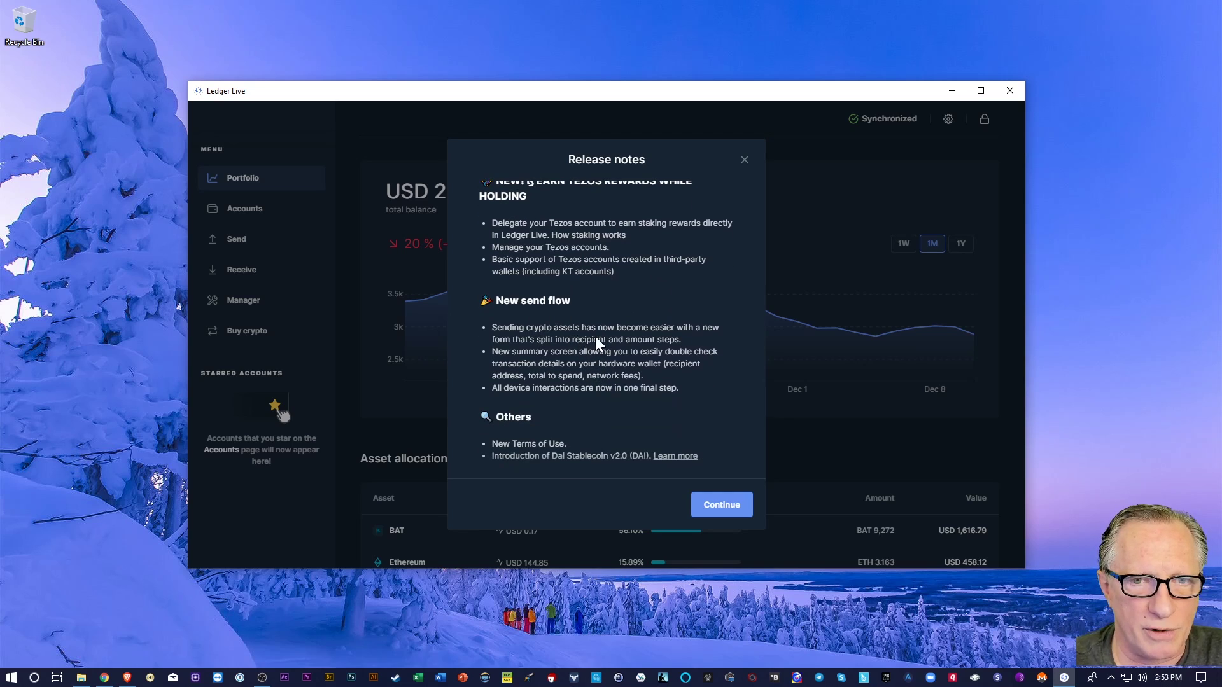
scroll(604, 350, up, 1)
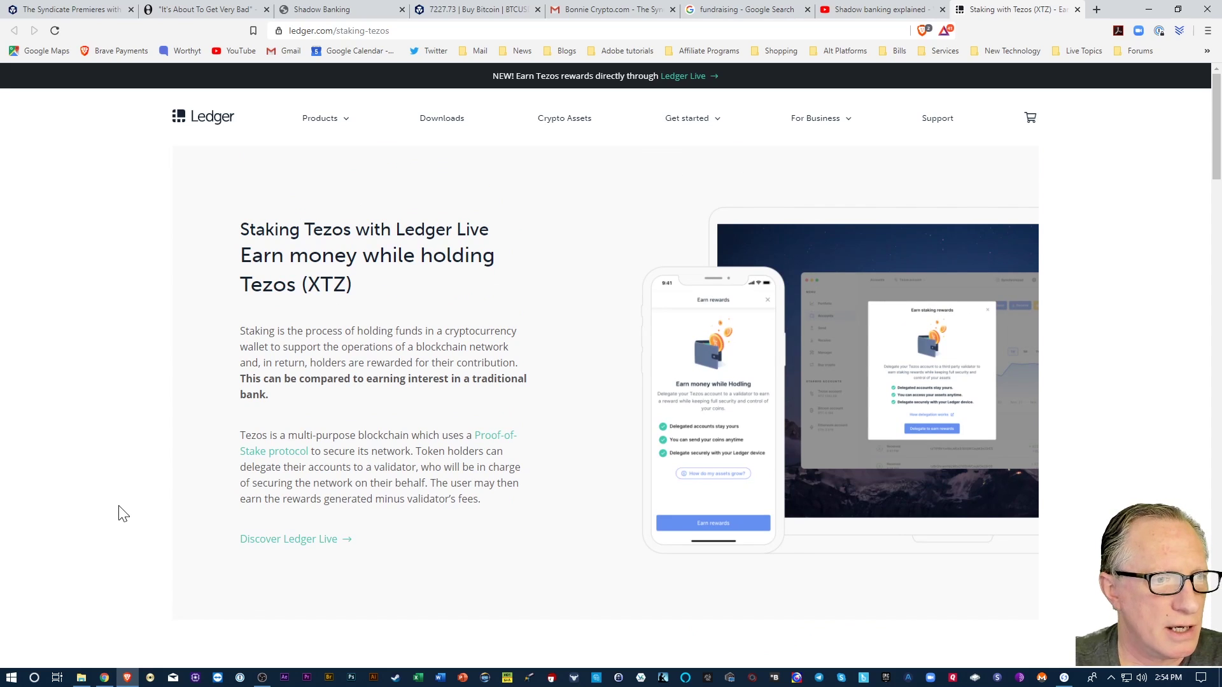
- Scroll the ledger.com 'Staking Tezos with Ledger Live' page down to its Rewards section
scroll(127, 513, down, 2)
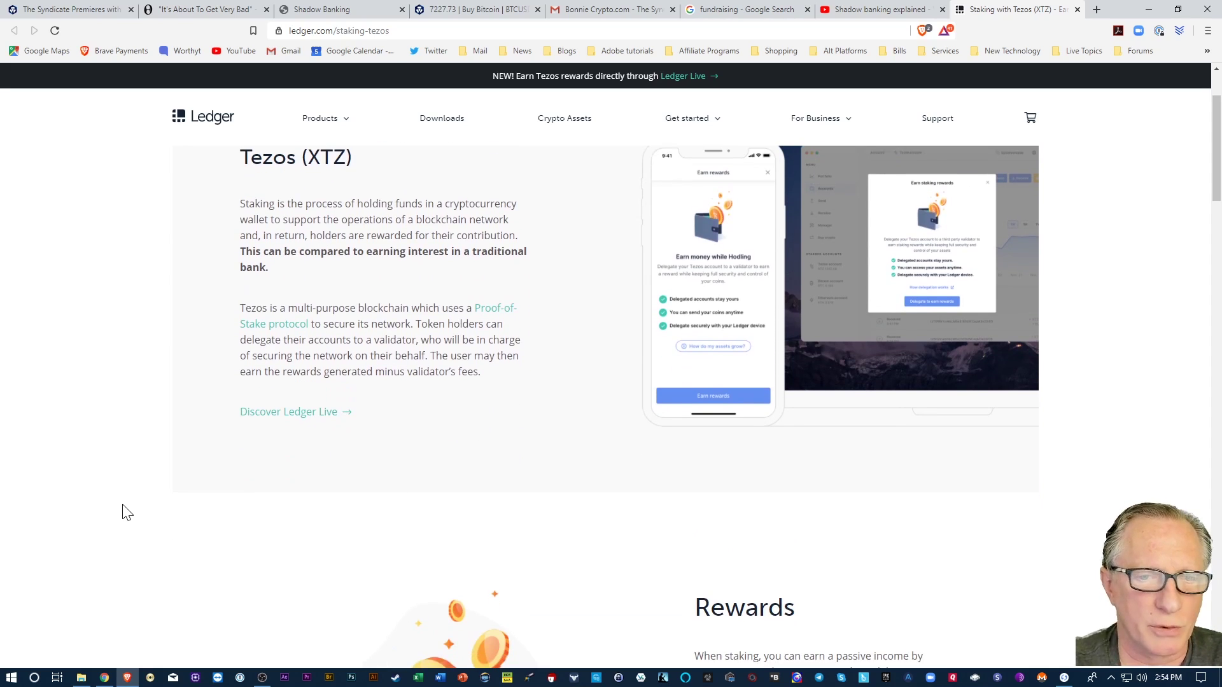
scroll(127, 512, down, 2)
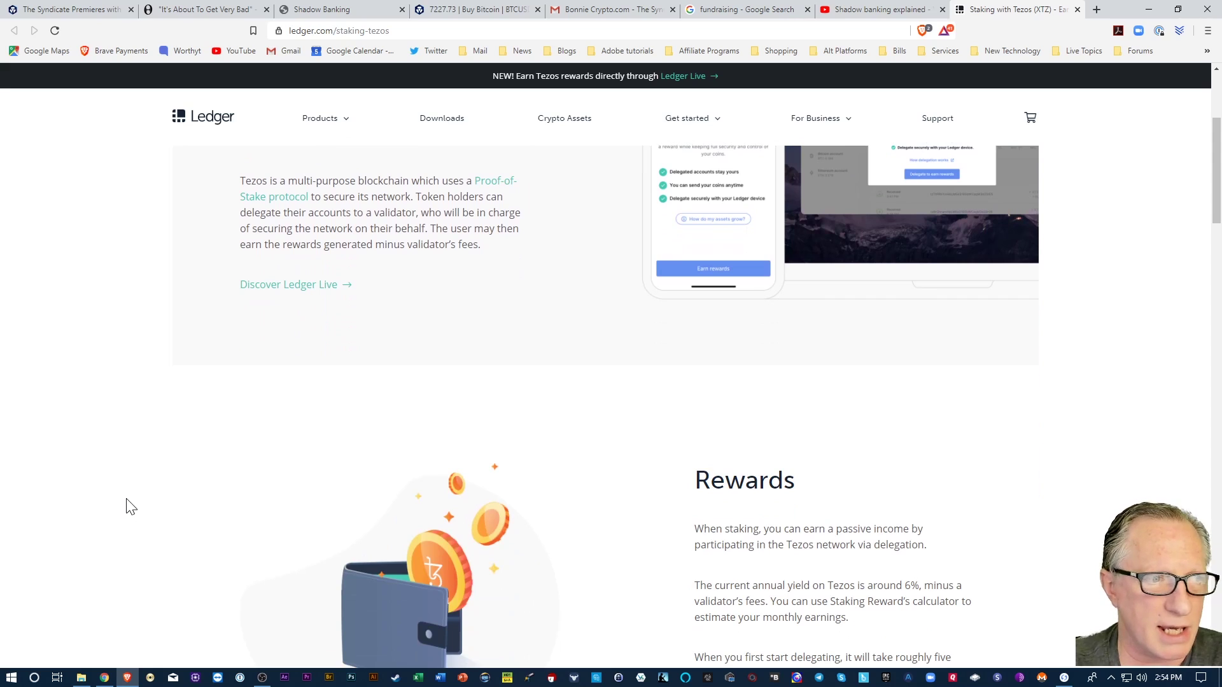
scroll(127, 507, down, 6)
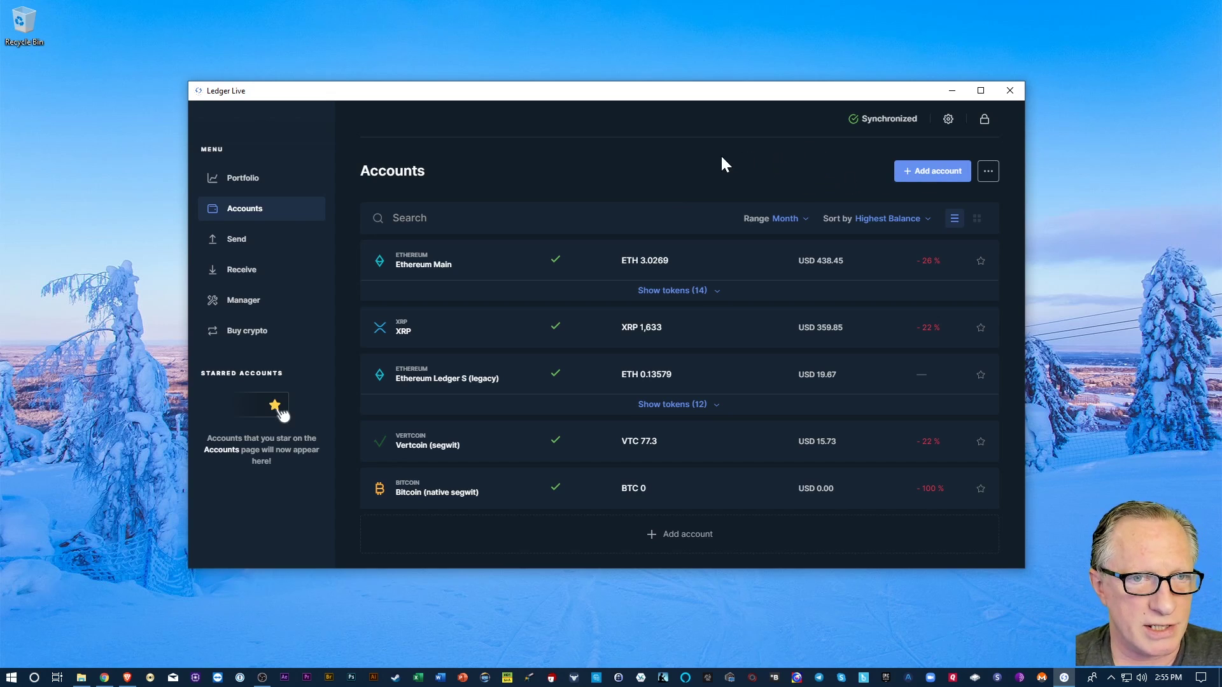
- Install Tezos Wallet 2.2.5 on the Nano X from Manager, searching 'te', then return to Accounts
click(240, 301)
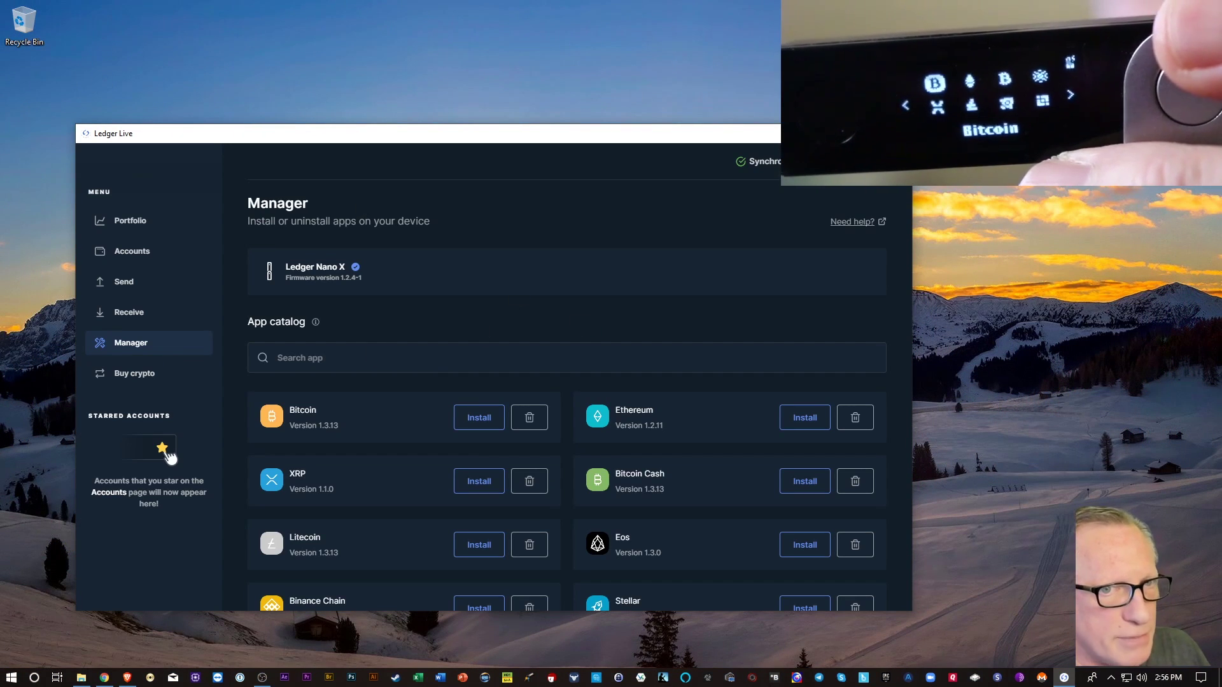
click(277, 358)
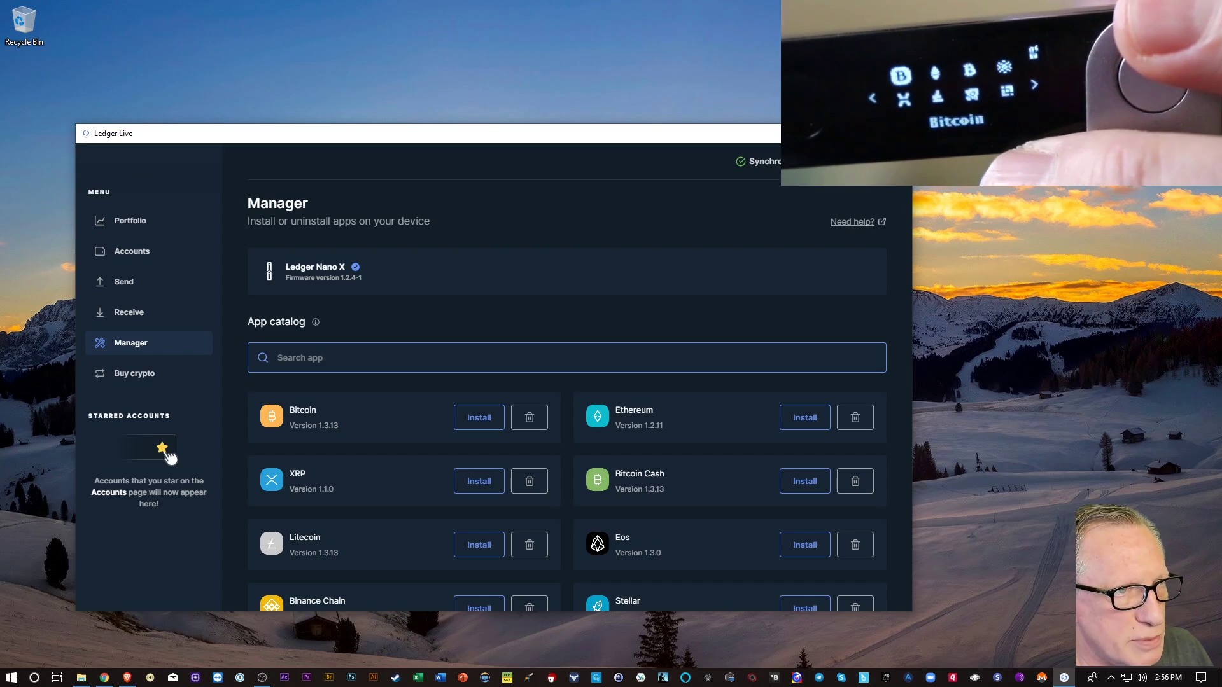
text(te)
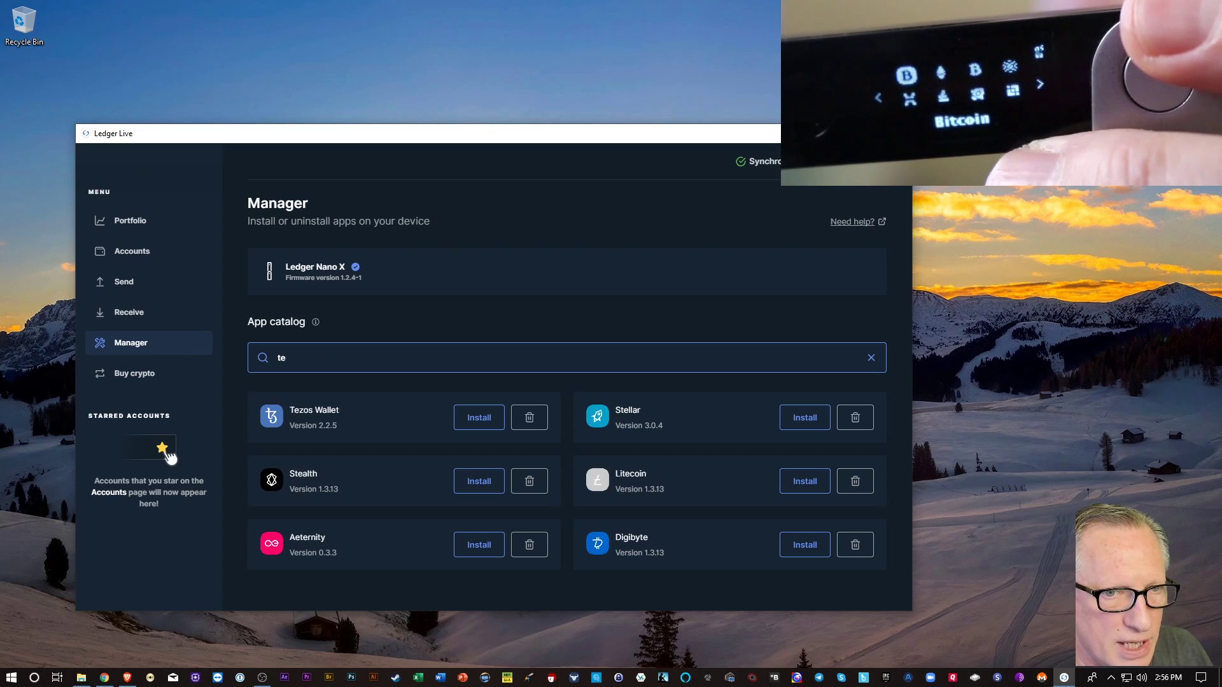
click(474, 420)
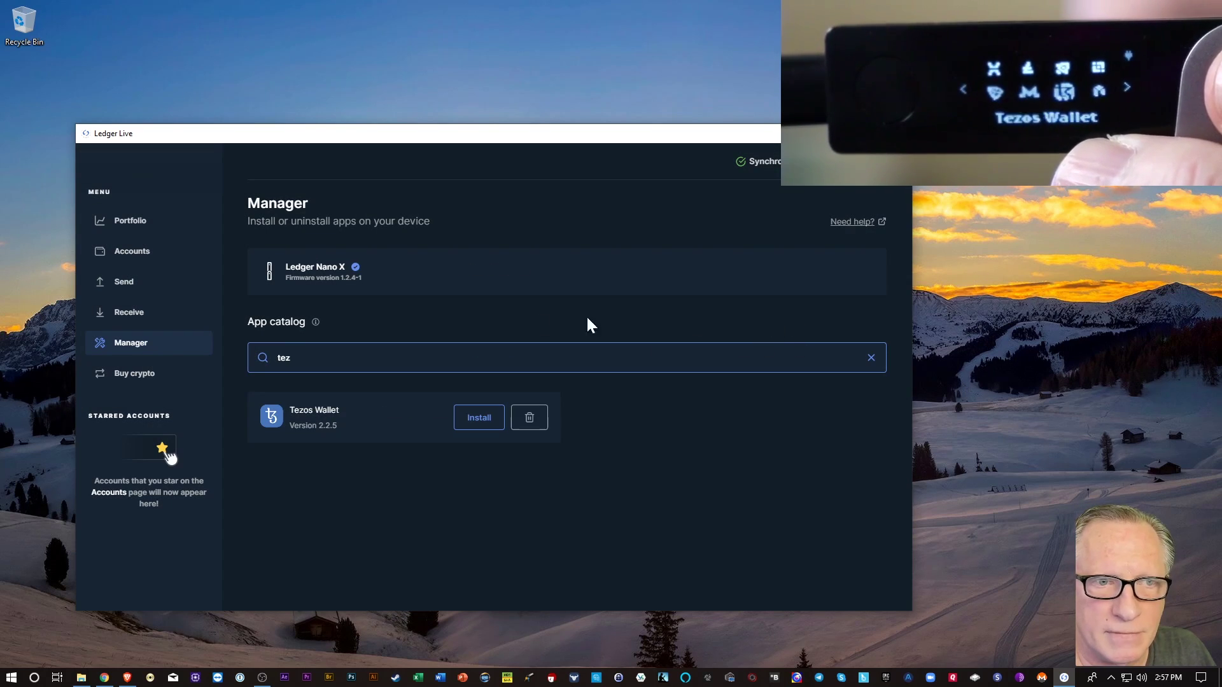
click(128, 258)
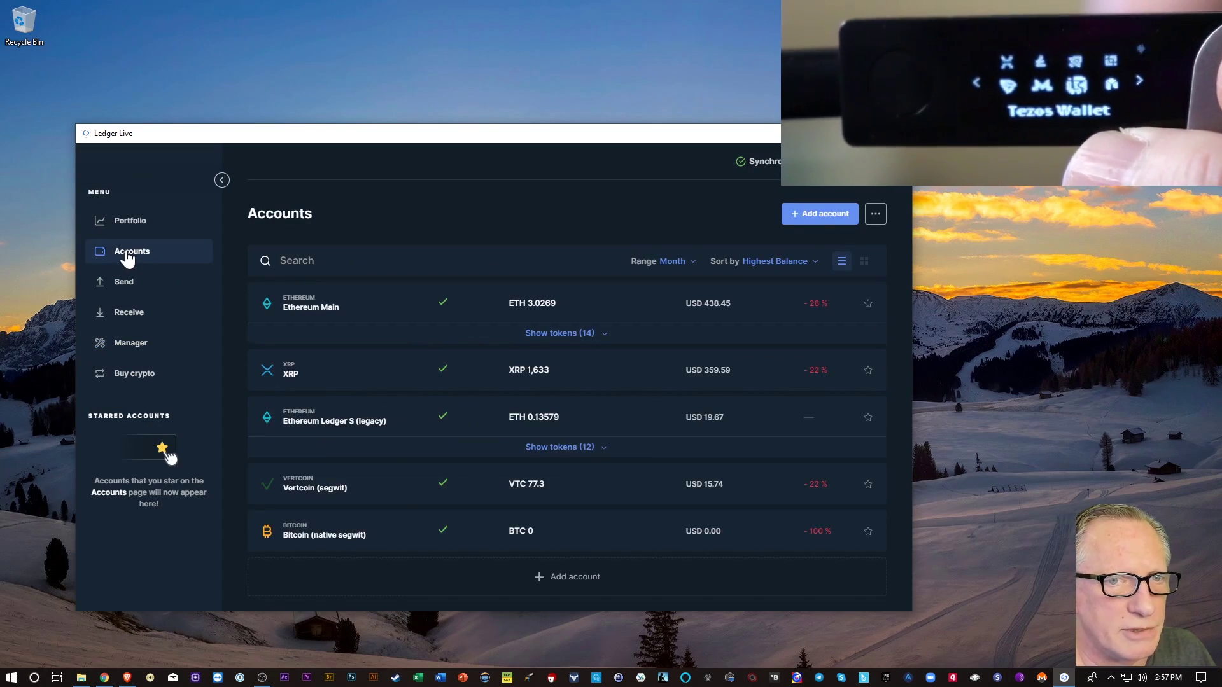
- Add a Tezos (XTZ) account named 'Tezos' and open its 0 XTZ account page
click(815, 215)
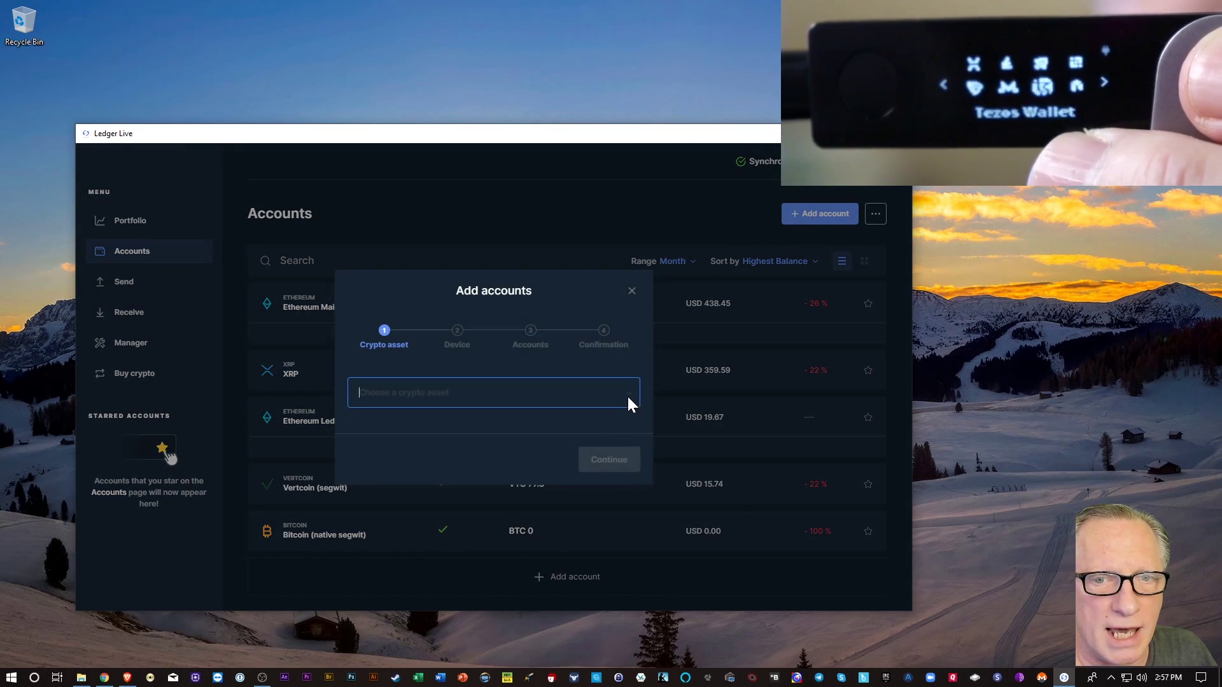
text(te)
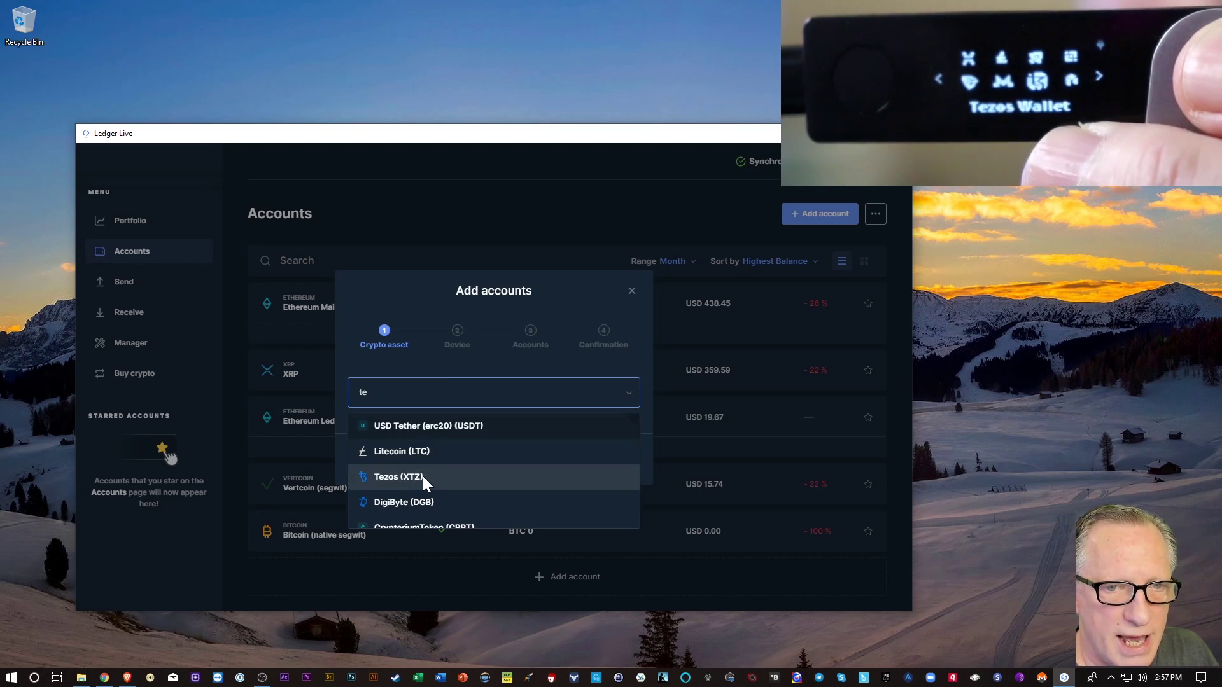
click(423, 476)
click(601, 460)
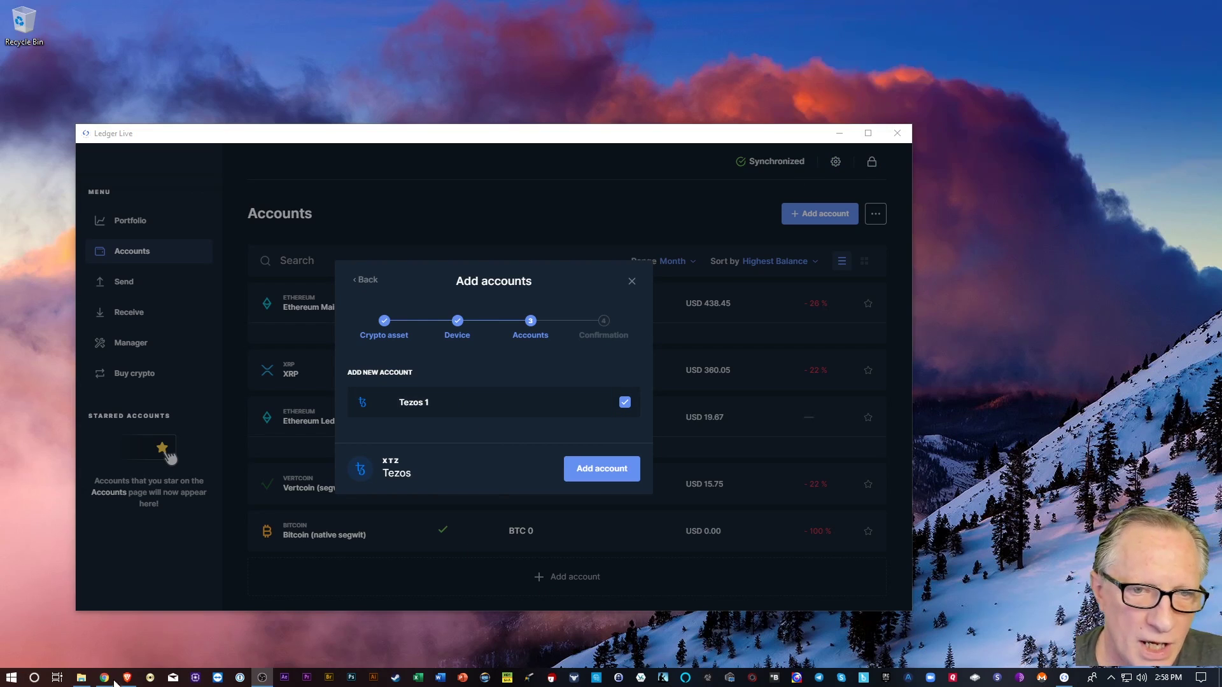
click(445, 402)
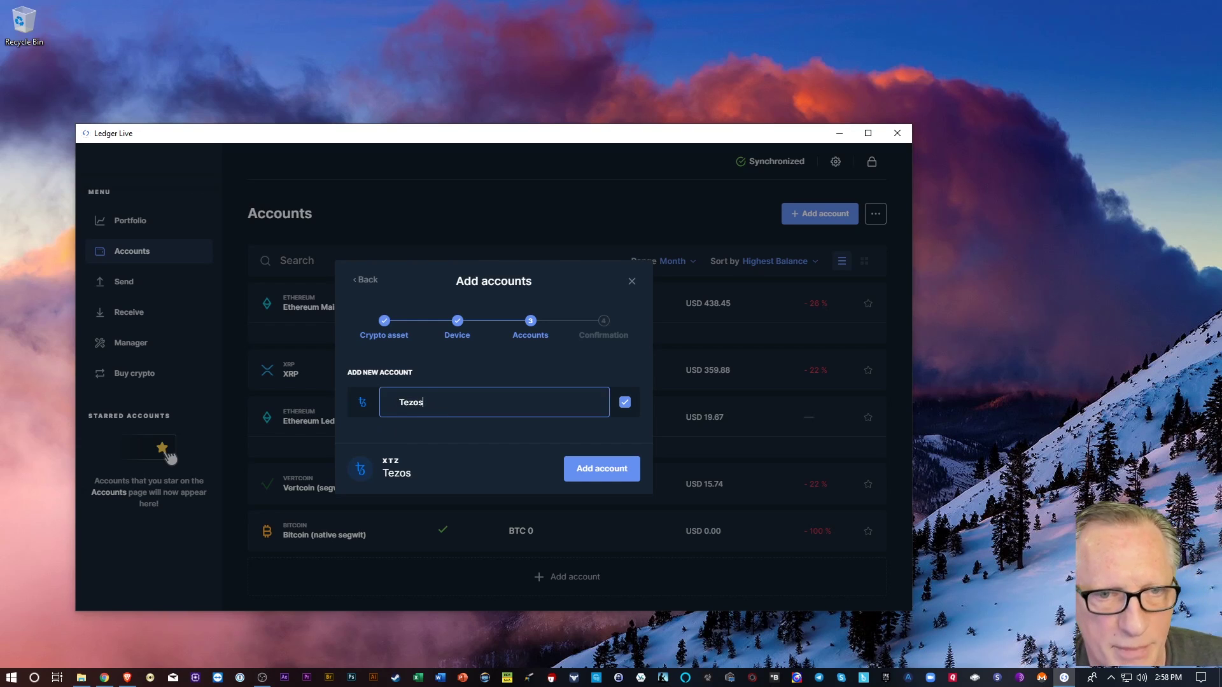
click(582, 473)
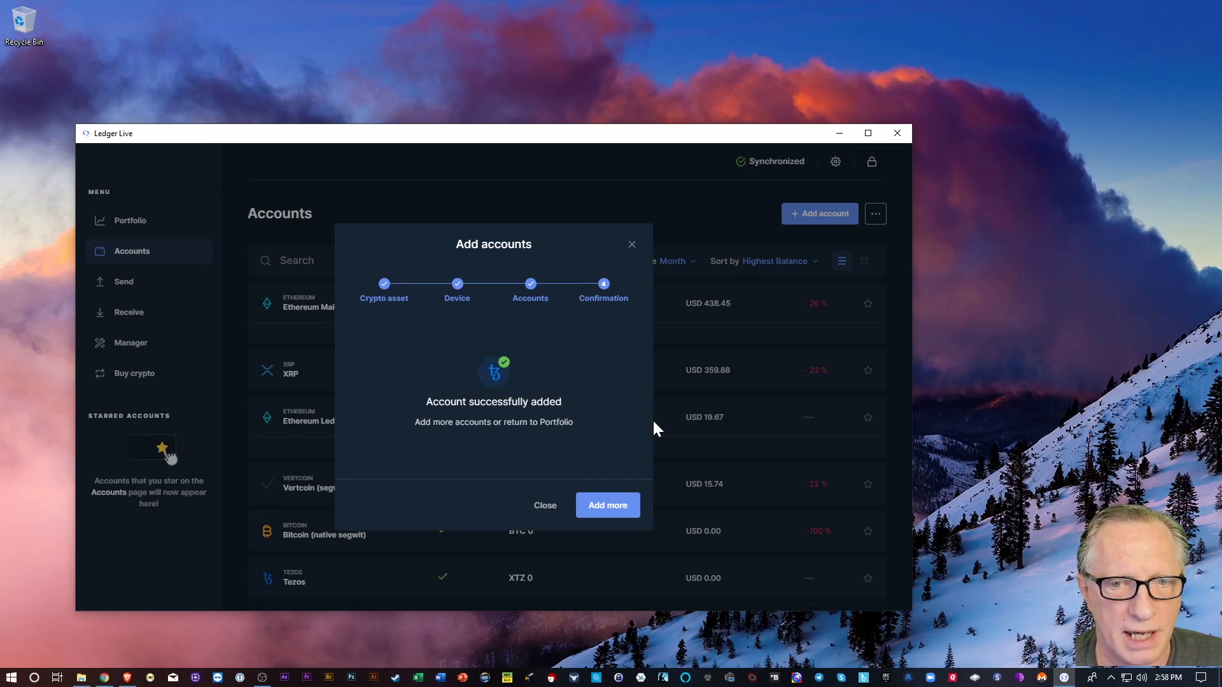
click(538, 509)
scroll(490, 528, down, 3)
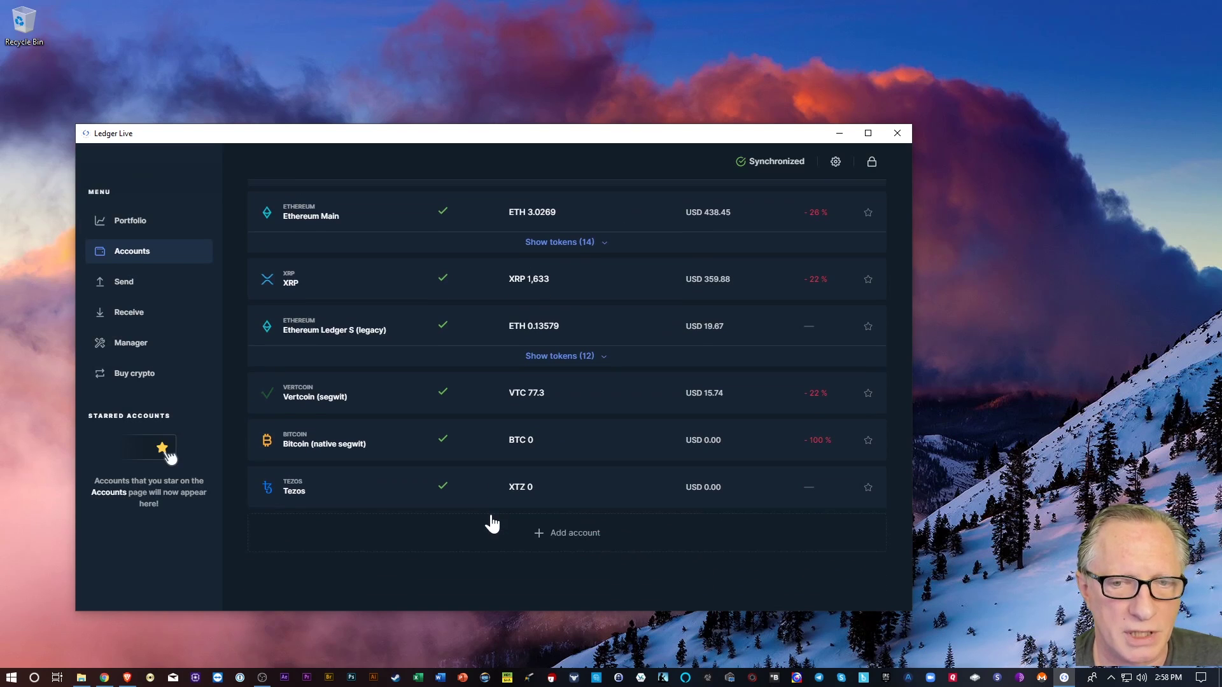
click(339, 493)
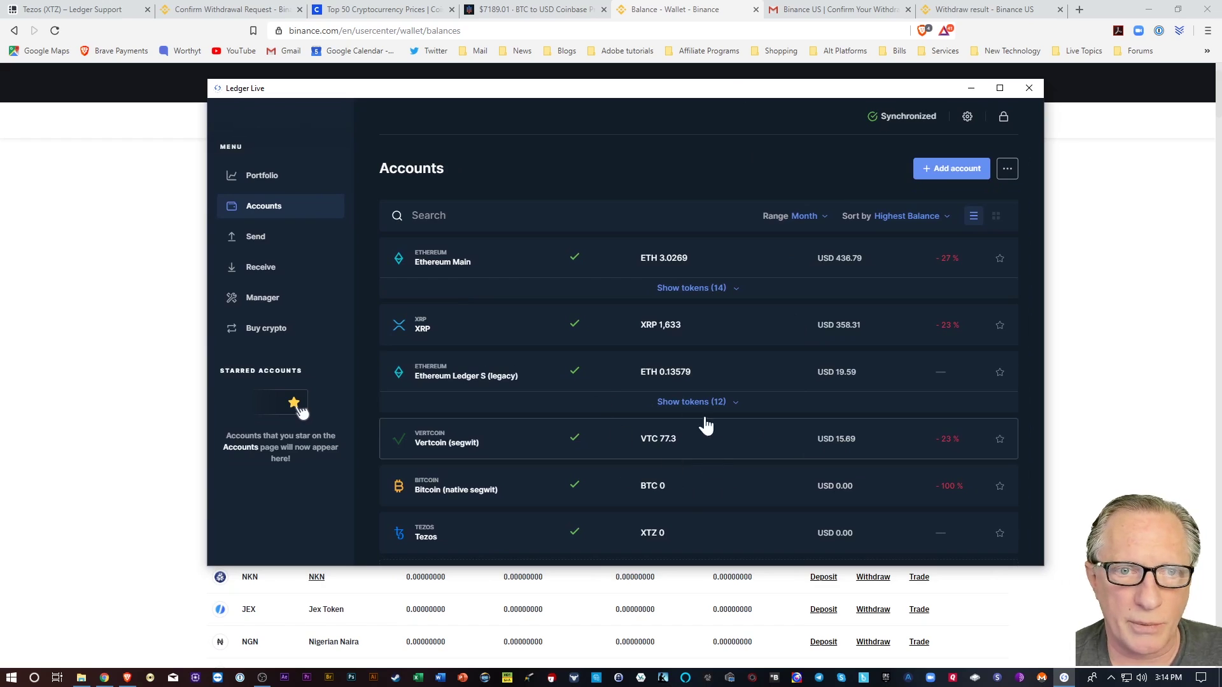
- Verify the Tezos account's receive address on the Ledger device and copy it
scroll(546, 441, down, 3)
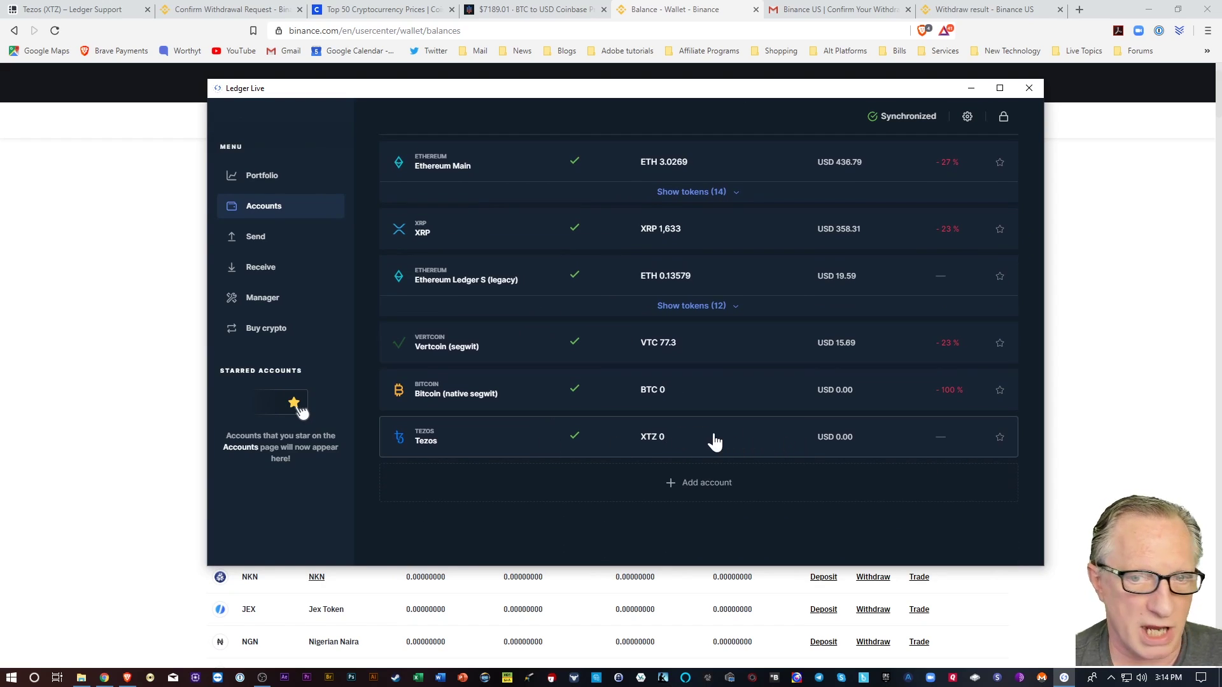
click(658, 437)
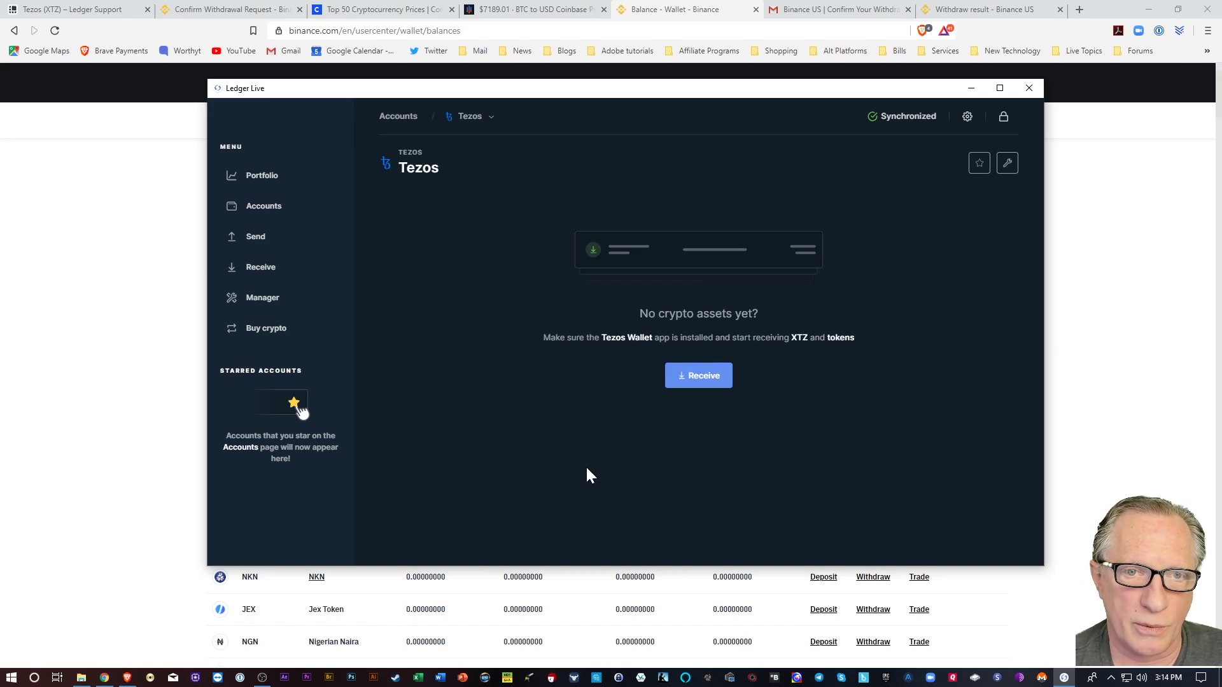
click(698, 377)
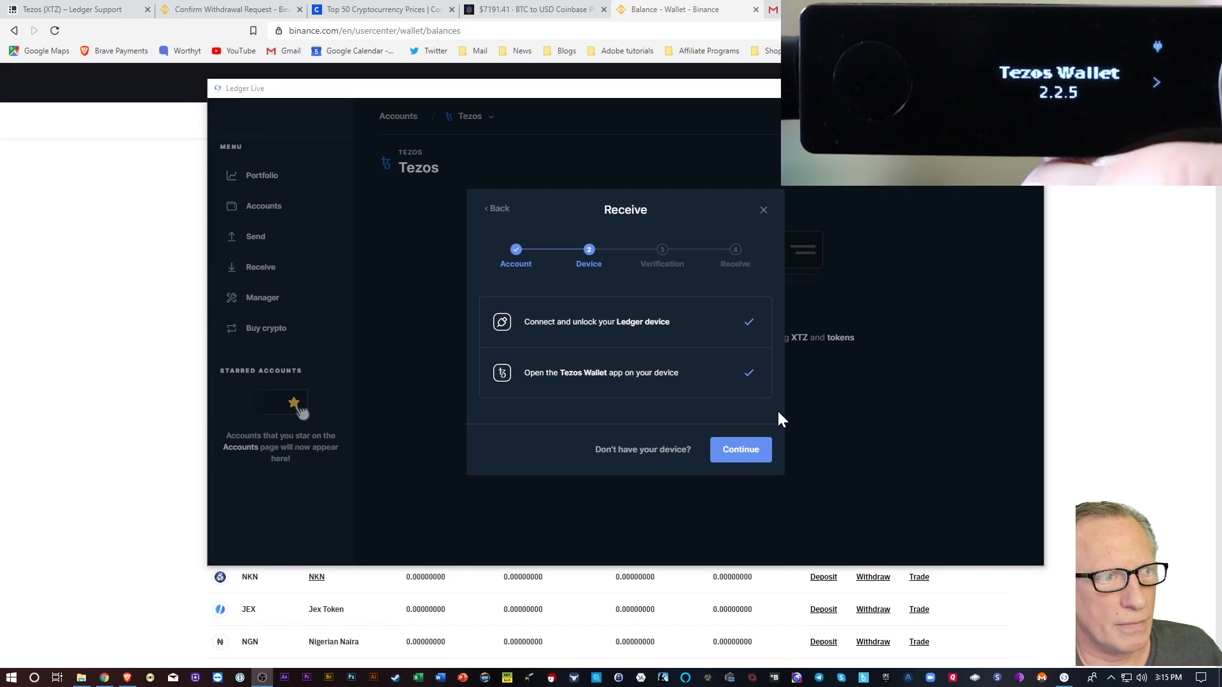
click(733, 445)
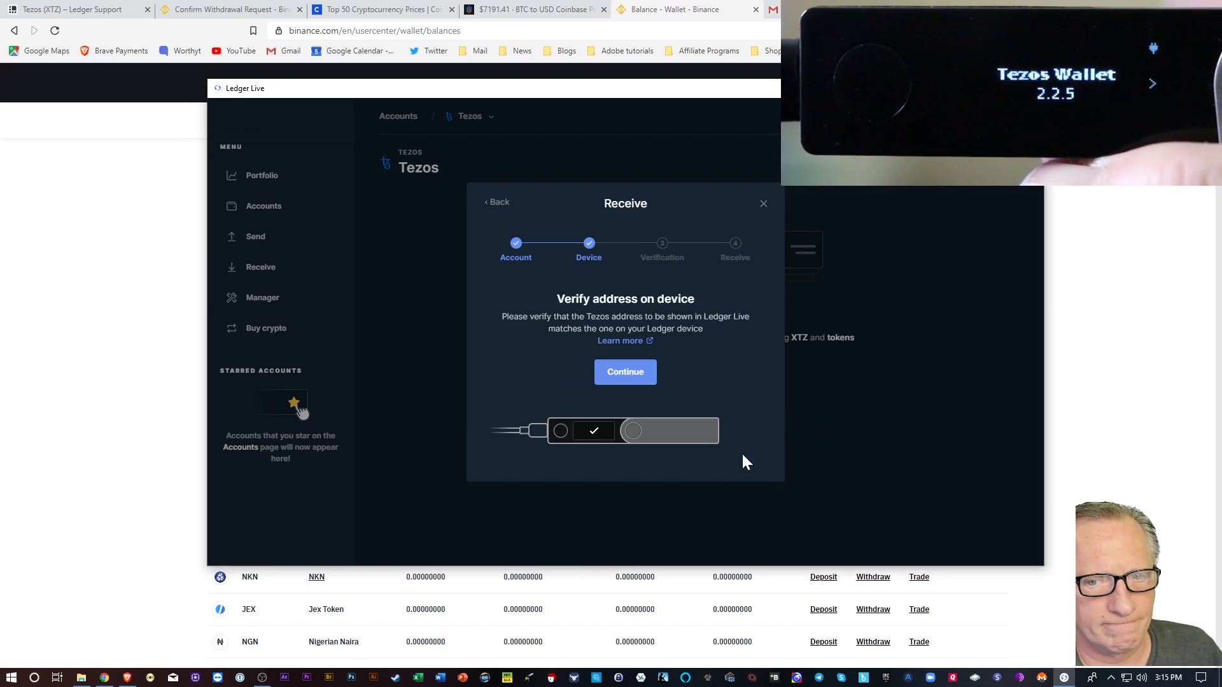
click(628, 376)
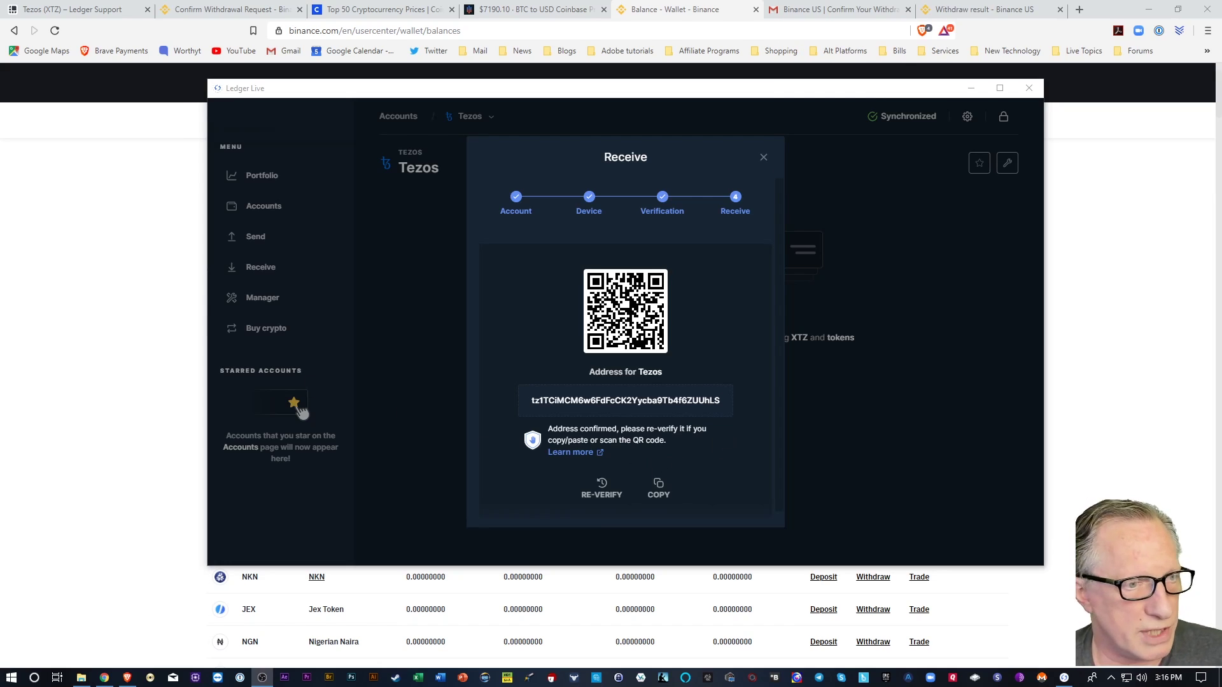
click(658, 489)
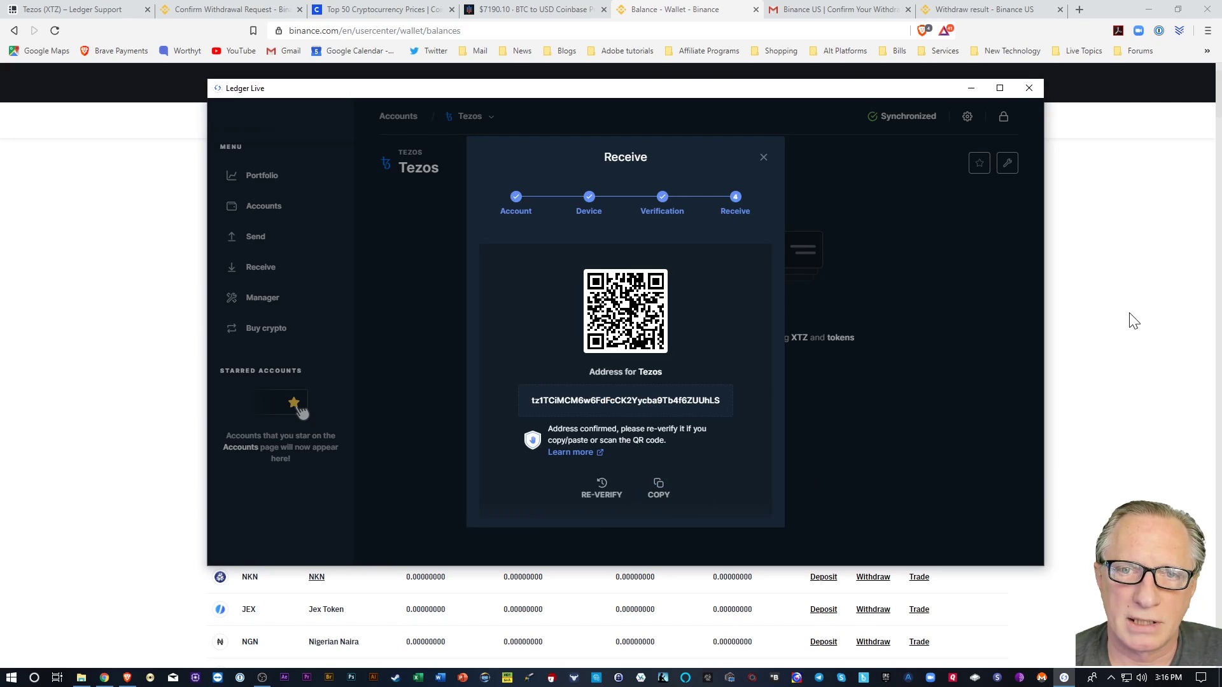
click(1116, 348)
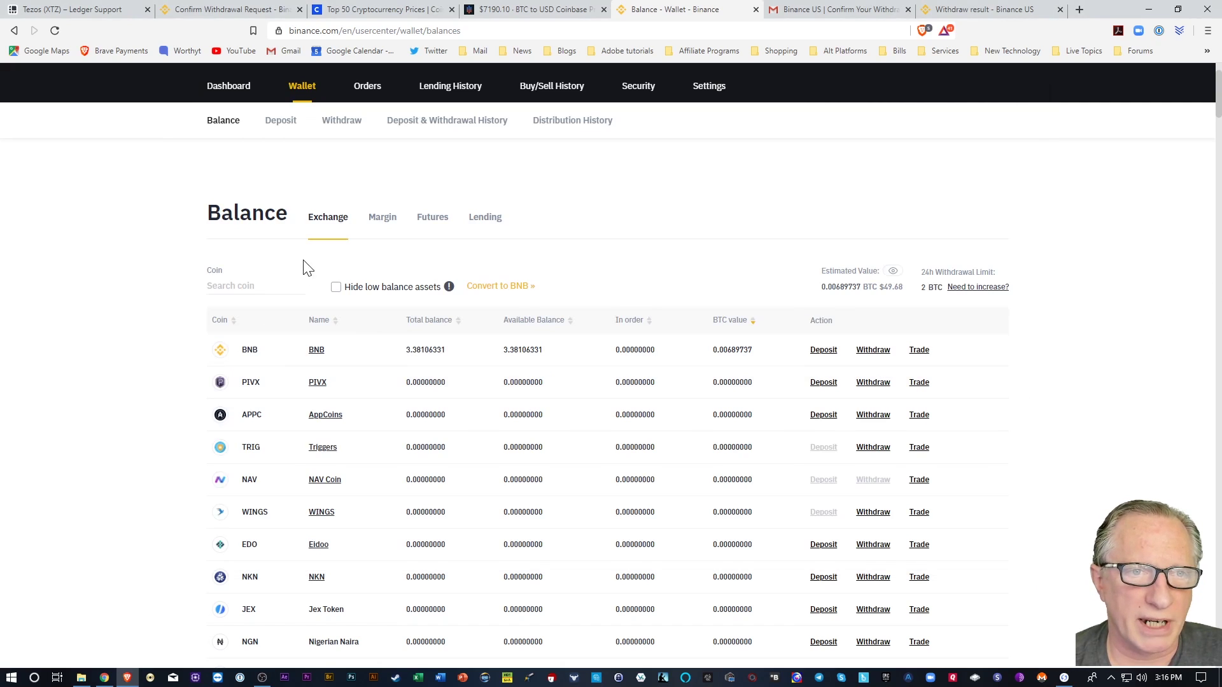
scroll(132, 444, down, 2)
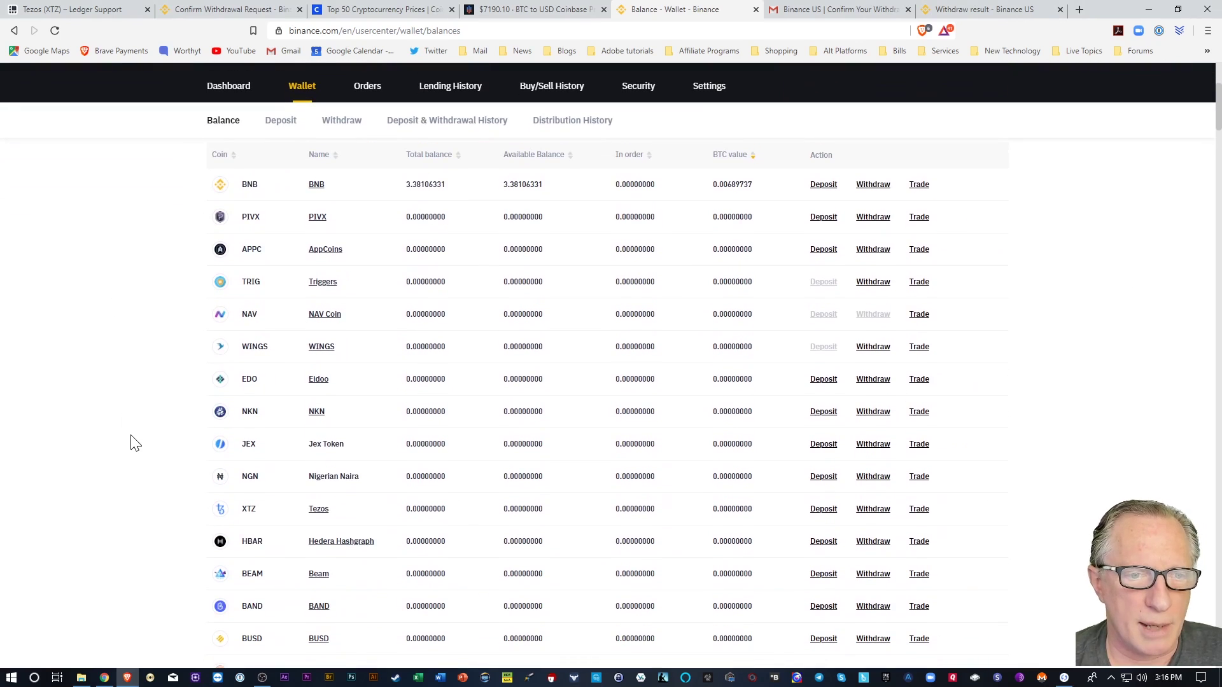
scroll(134, 485, down, 1)
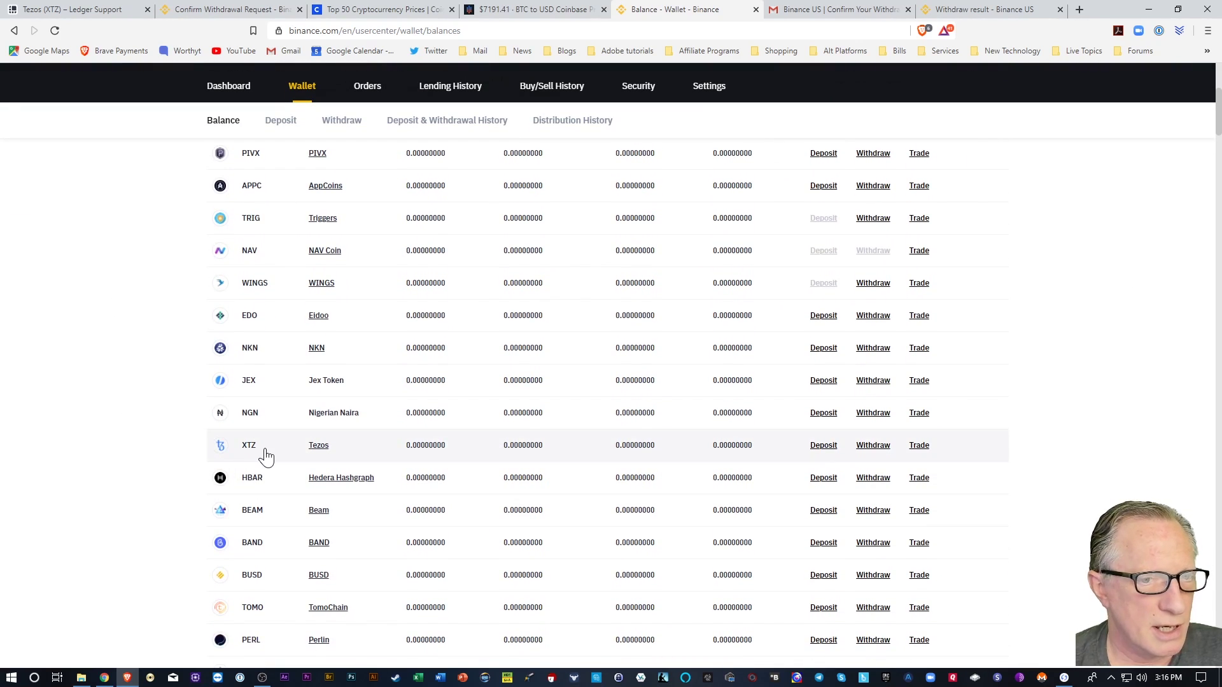
scroll(191, 481, up, 3)
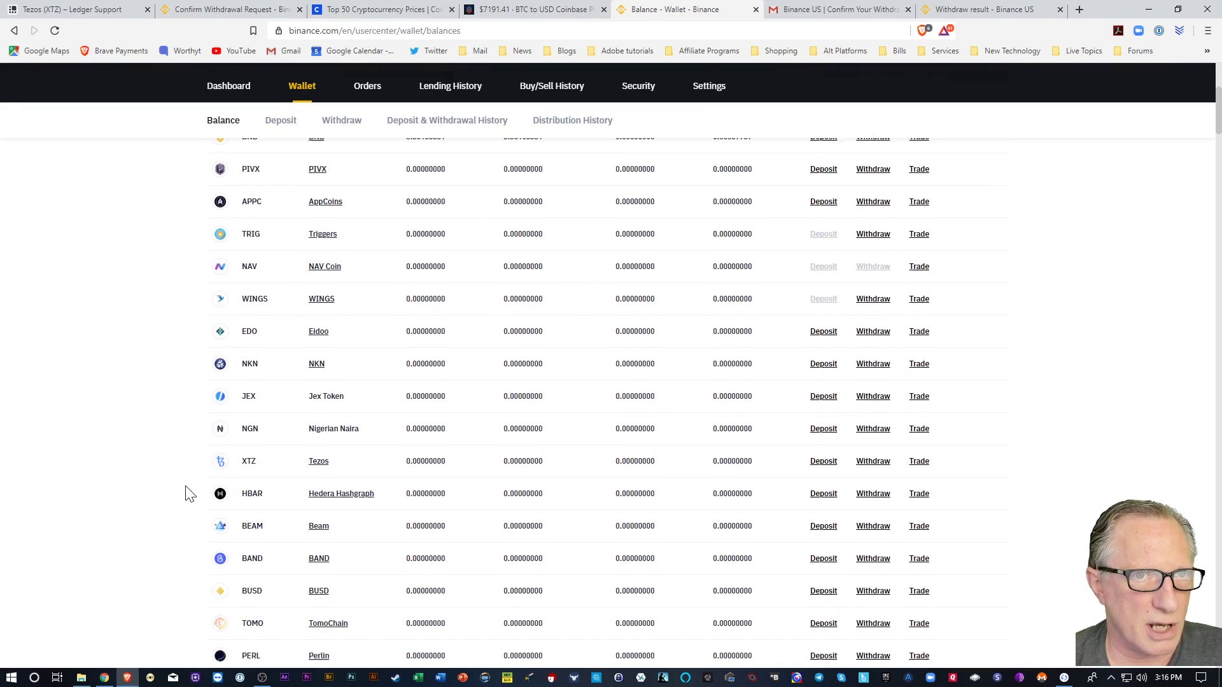
click(393, 12)
scroll(163, 333, down, 4)
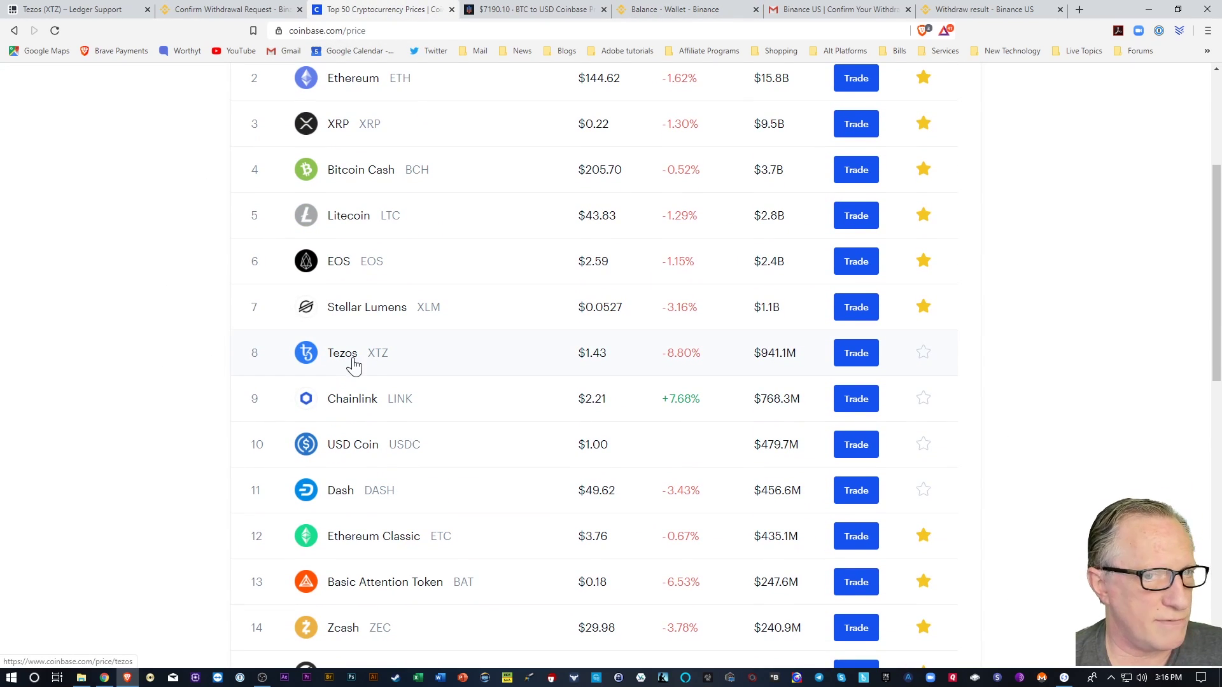
scroll(128, 394, up, 3)
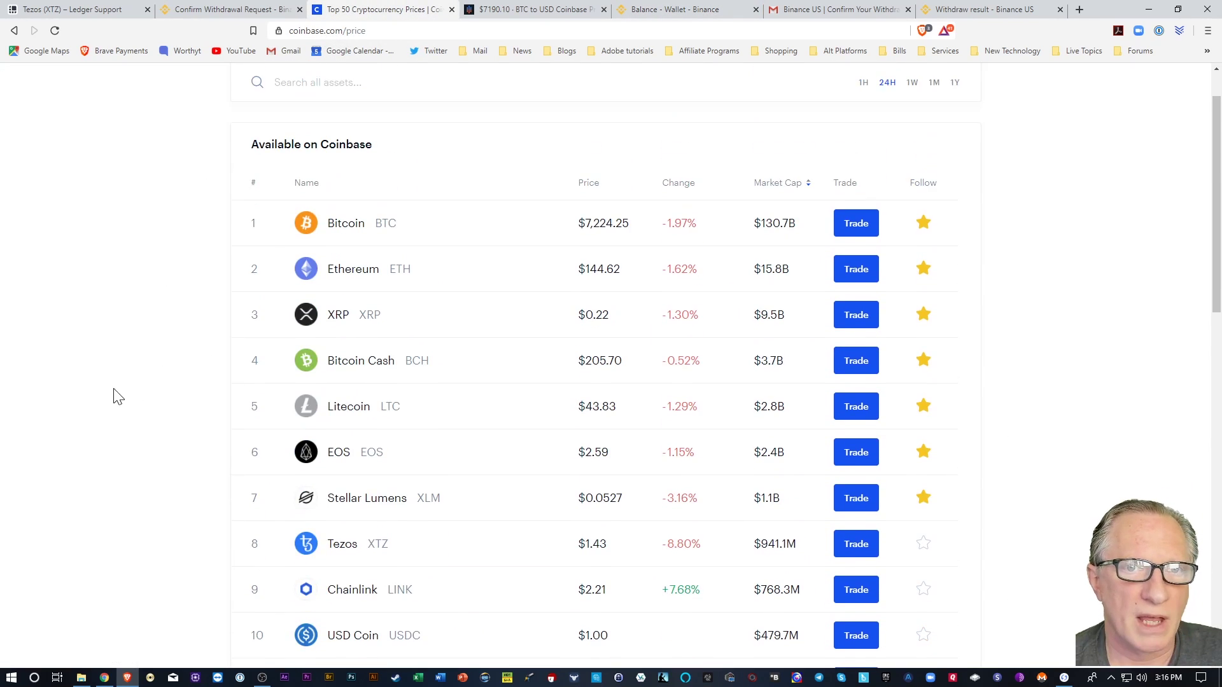
click(541, 11)
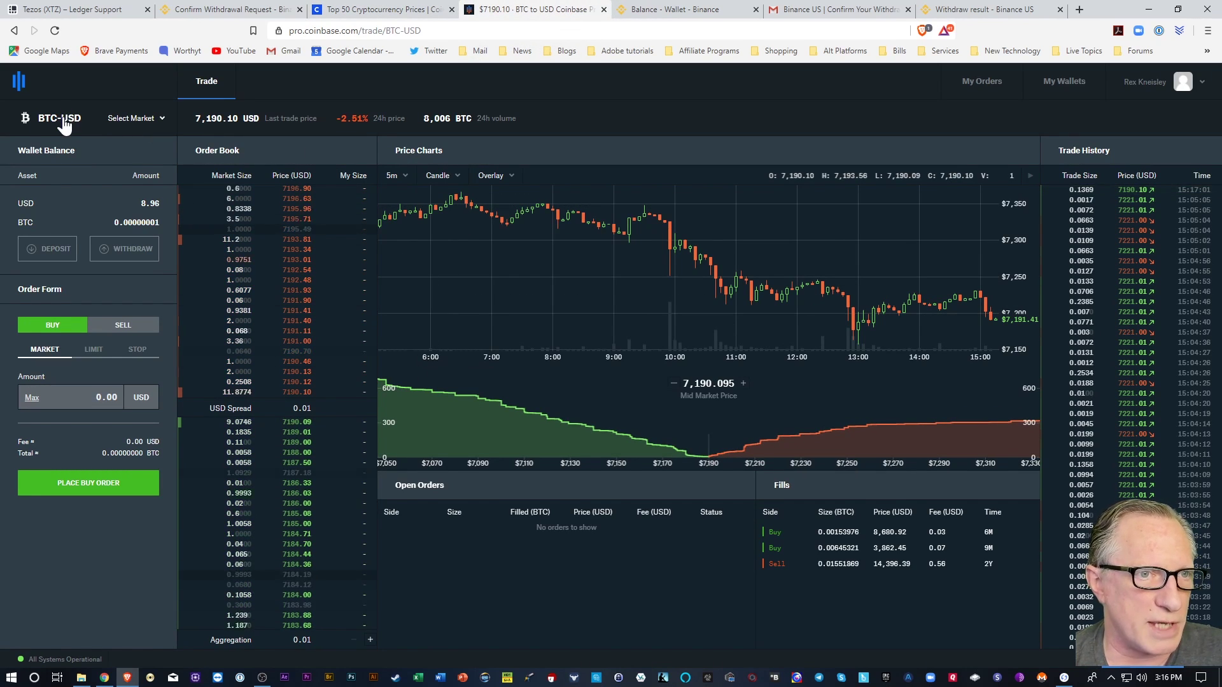
click(64, 121)
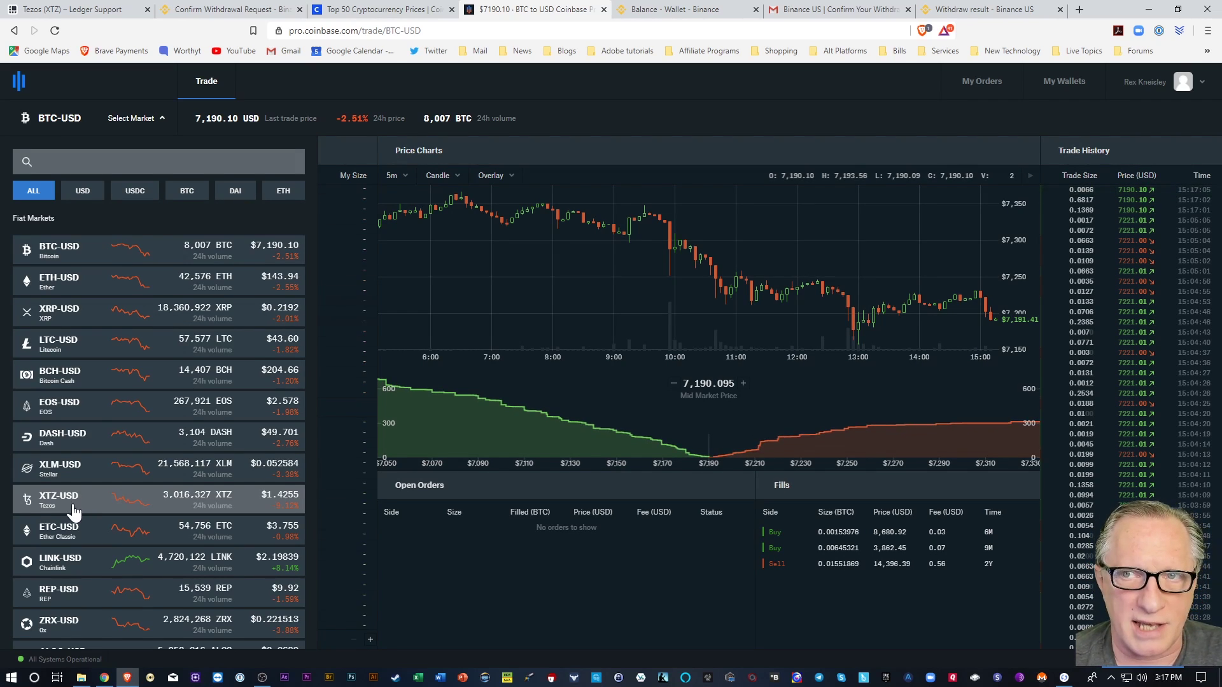
click(692, 10)
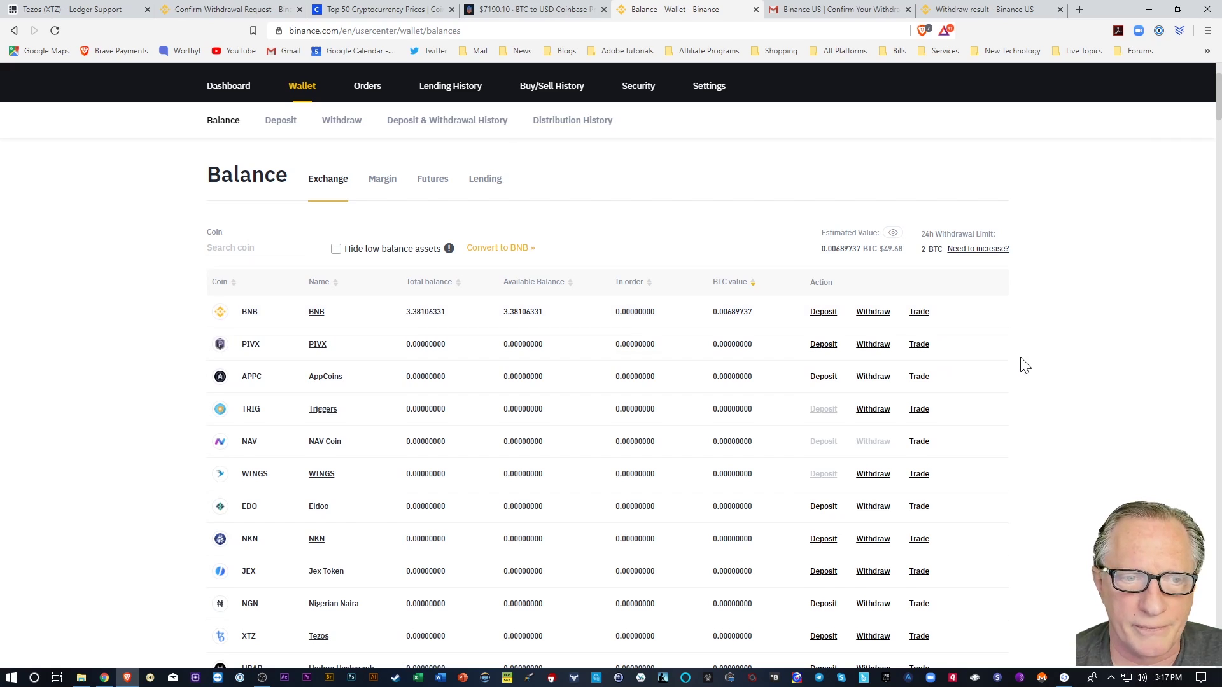
- Place a 34 XTZ market buy on XTZ/BNB after a 34.6 XTZ attempt fails
scroll(1022, 362, down, 2)
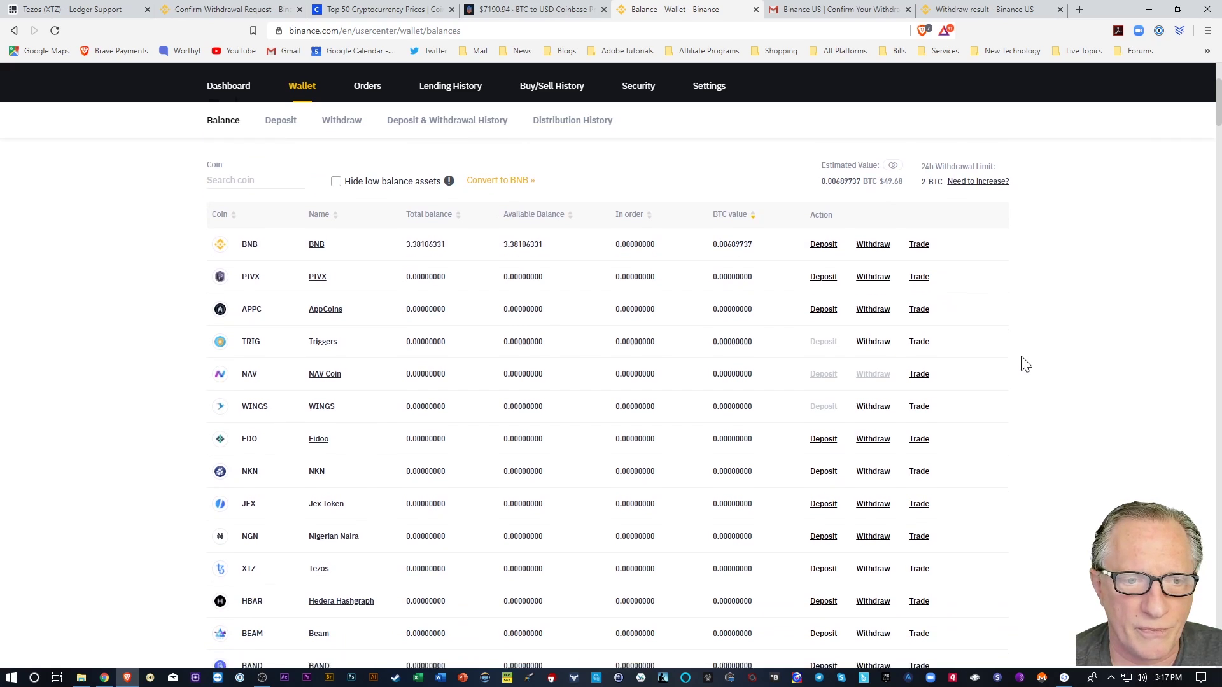
click(924, 512)
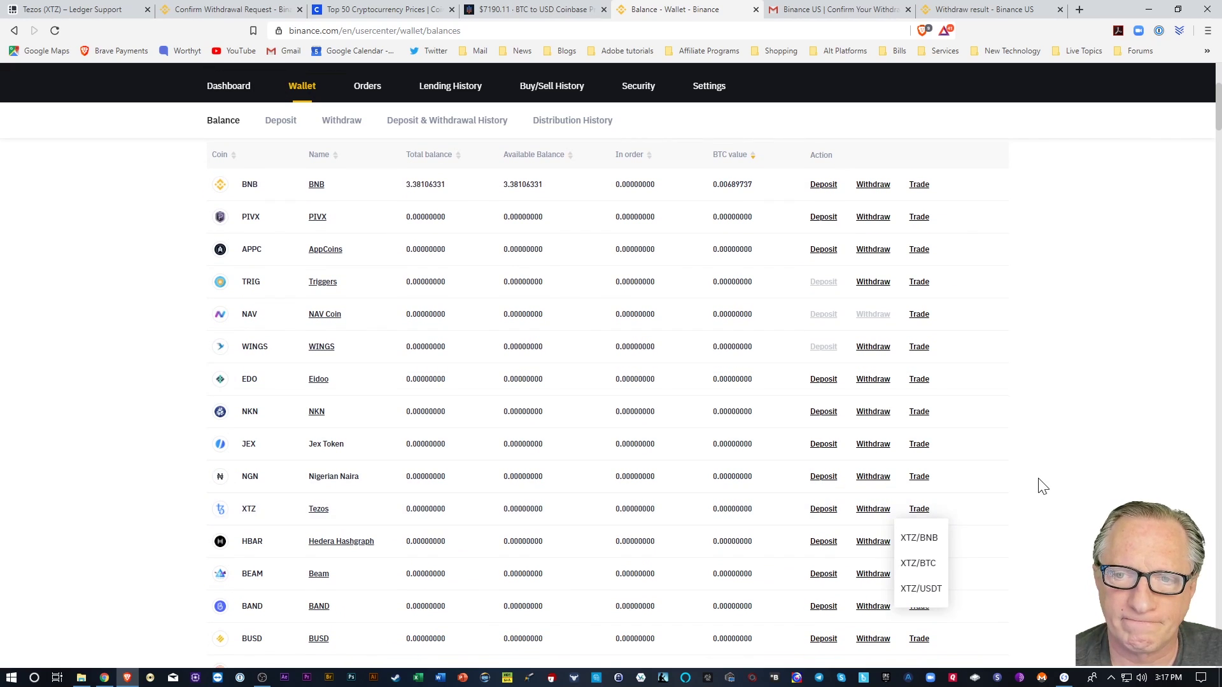
click(923, 538)
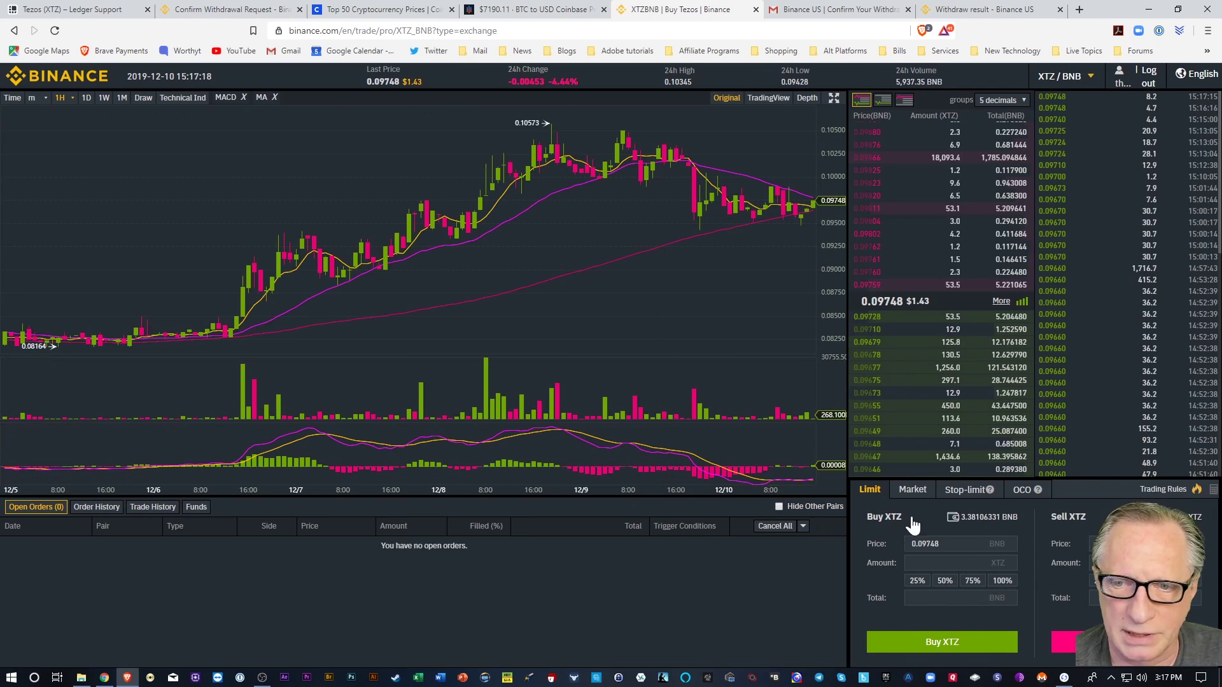
click(913, 496)
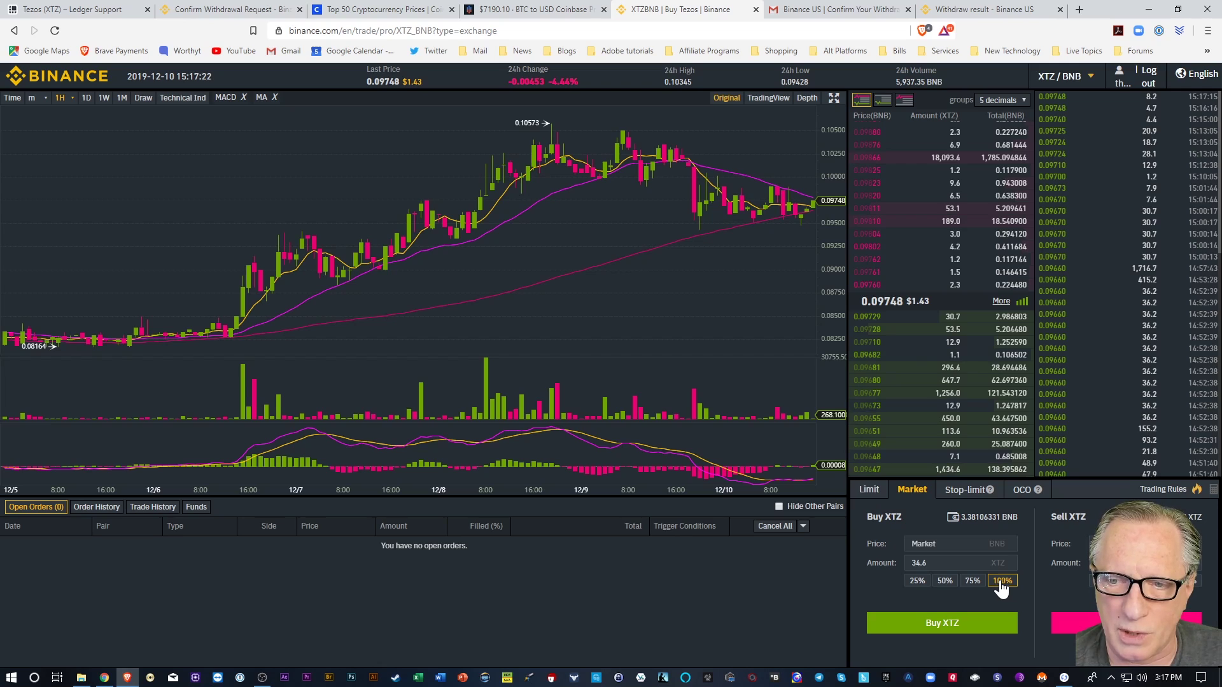
click(940, 627)
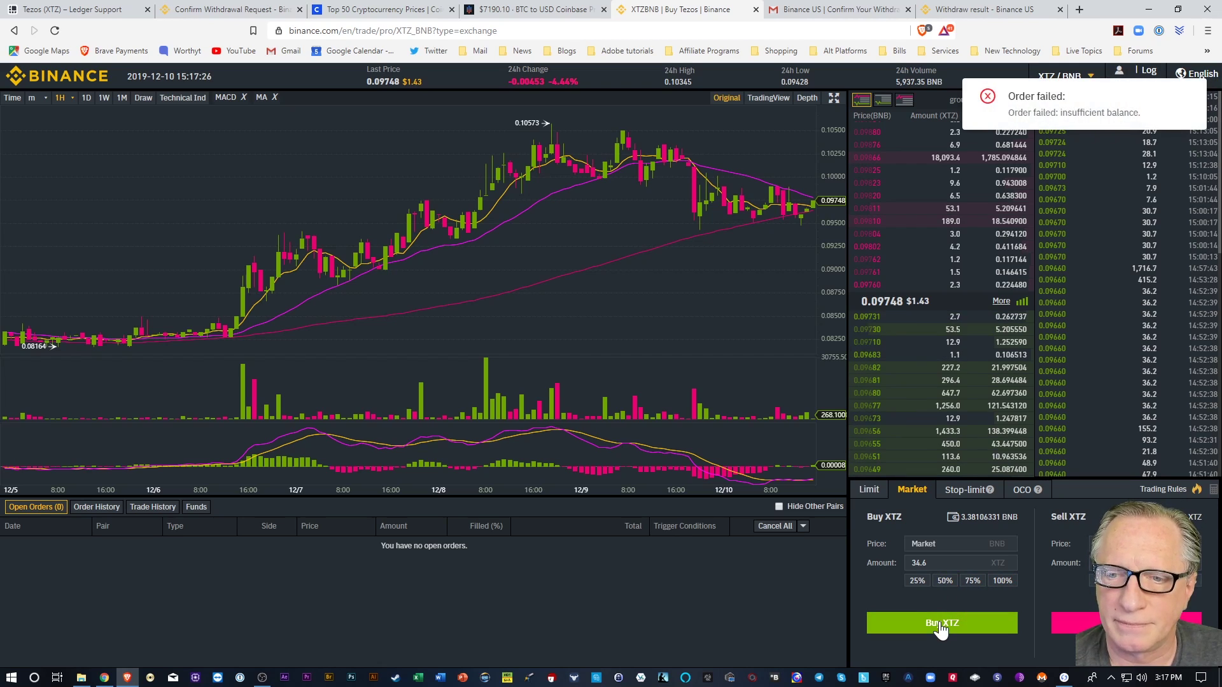
click(942, 562)
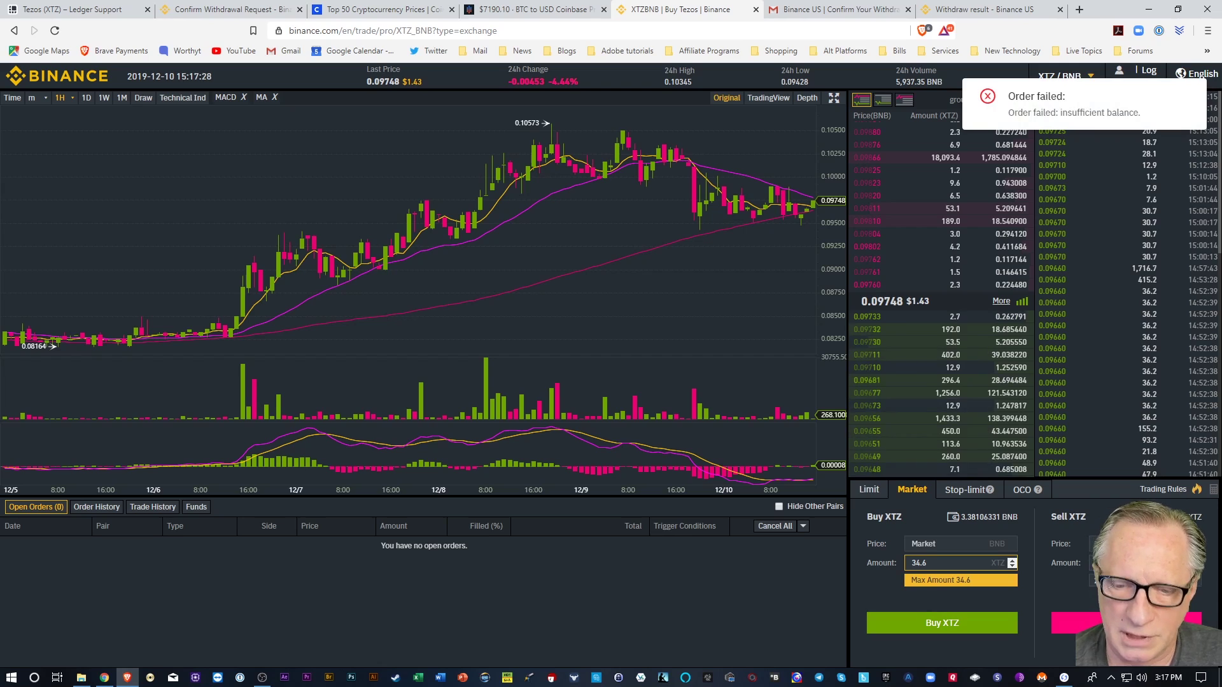
key(BackSpace)
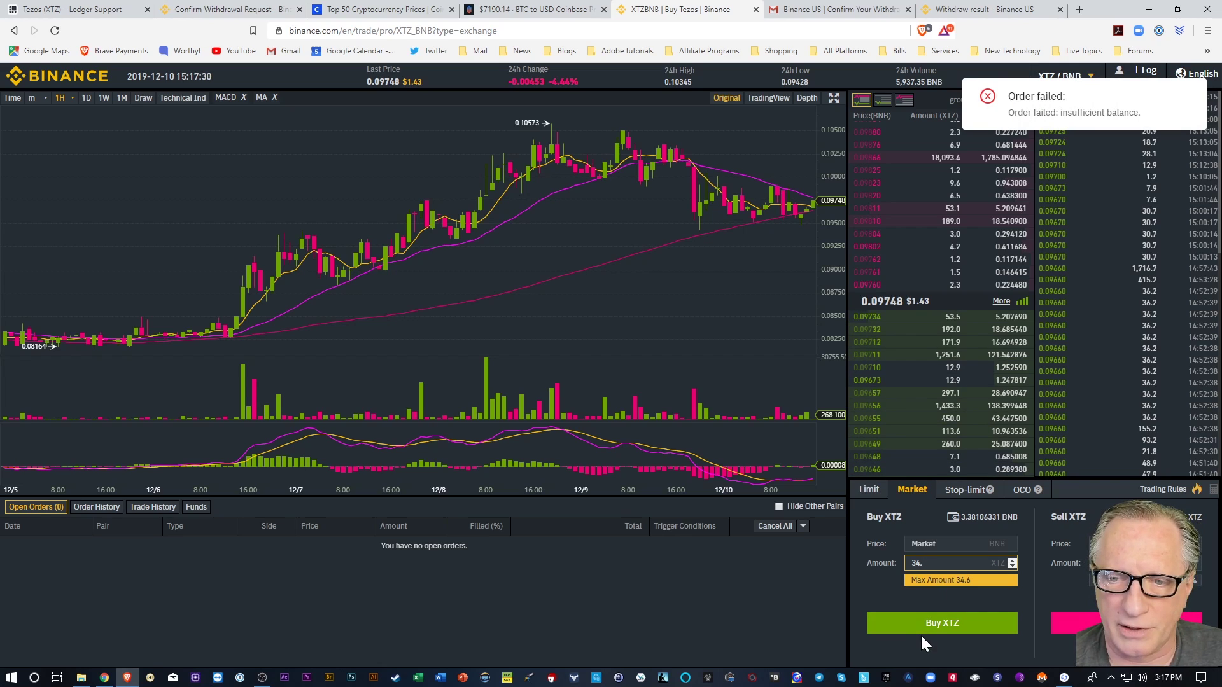
click(926, 629)
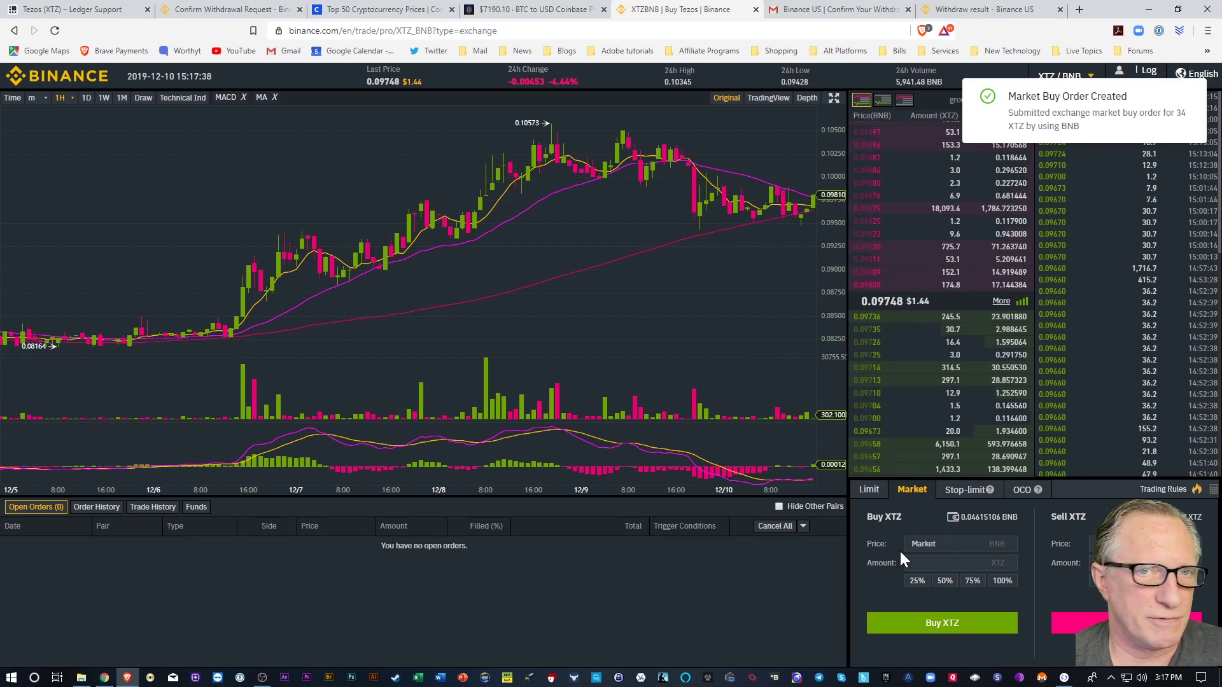
- Open Wallet > Exchange Wallet from the Binance homepage to see 34 XTZ and 0.04615106 BNB
click(46, 81)
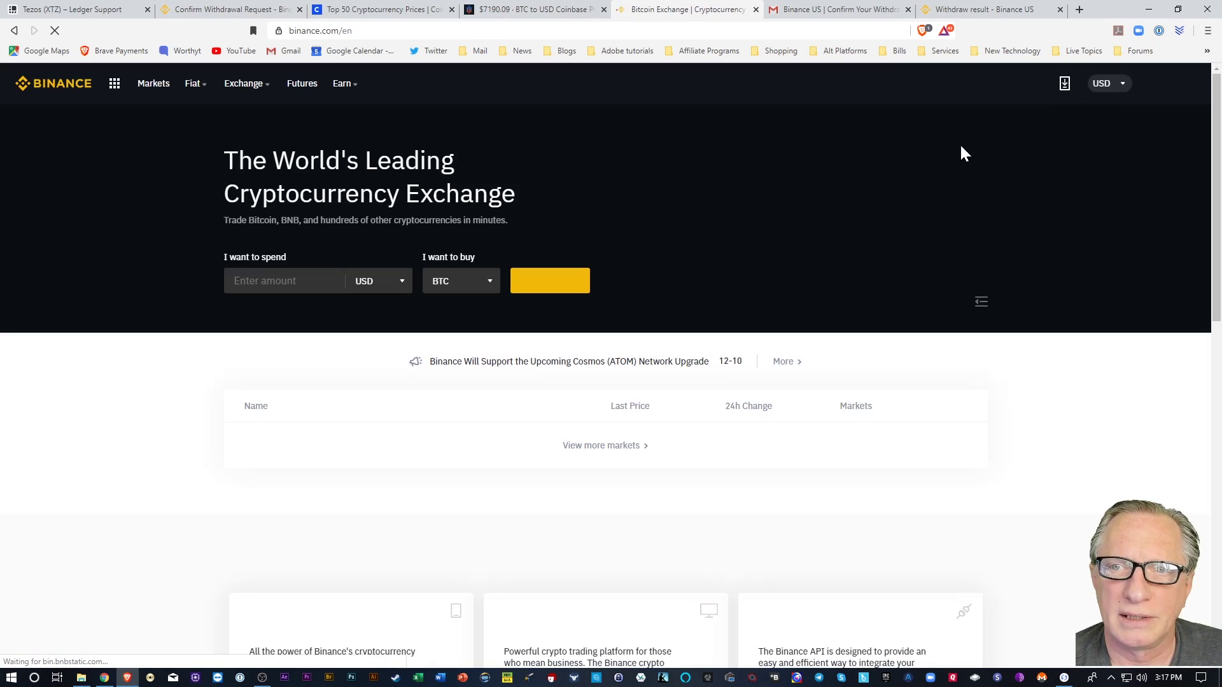
mouse_move(901, 89)
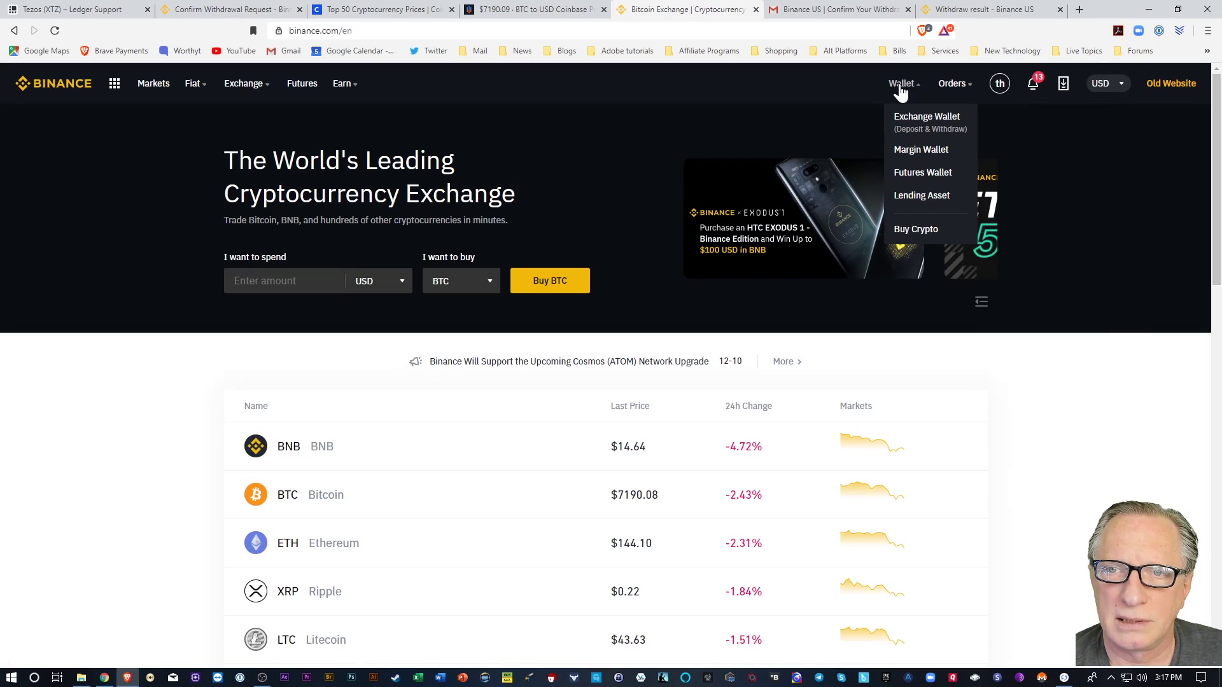
click(904, 117)
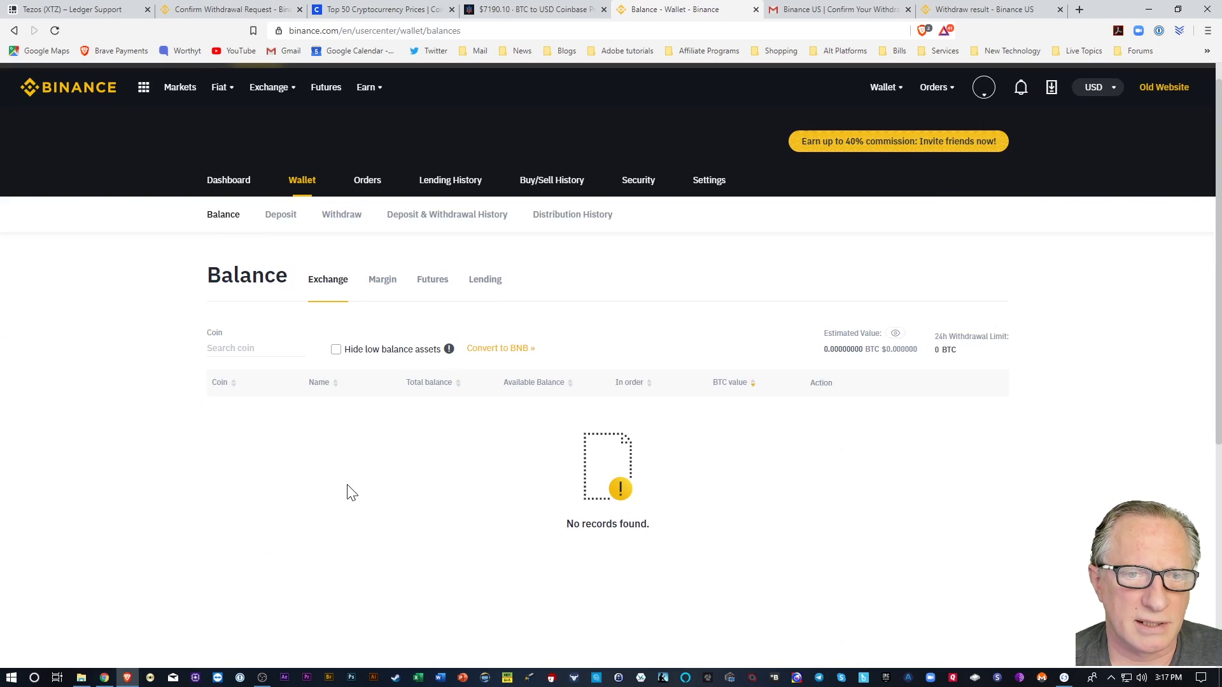
scroll(126, 469, down, 1)
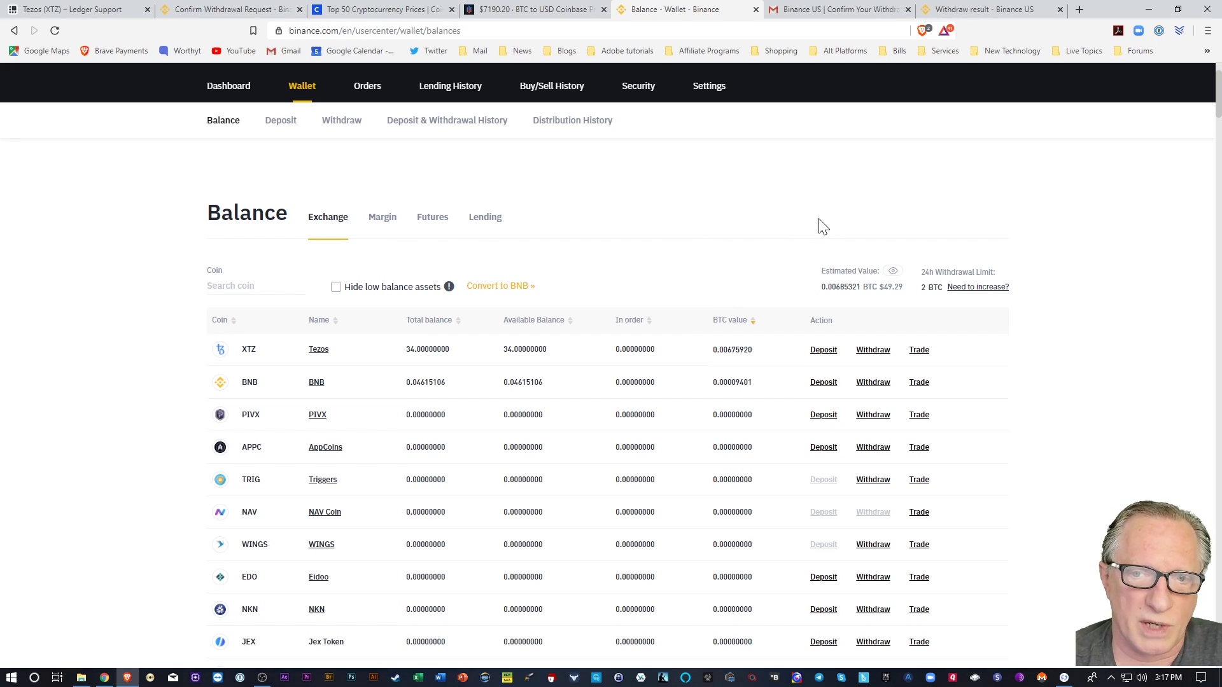
- Withdraw the full 34 XTZ to the pasted Ledger Tezos address, entering the authenticator code
click(871, 351)
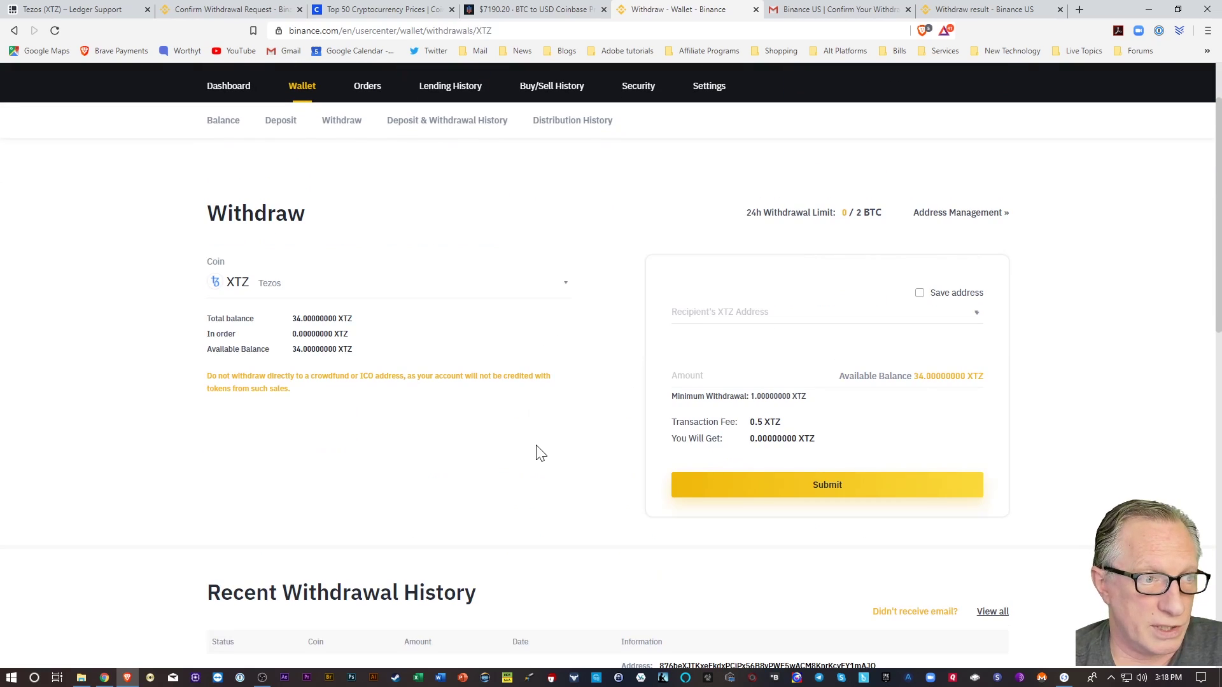
right_click(693, 316)
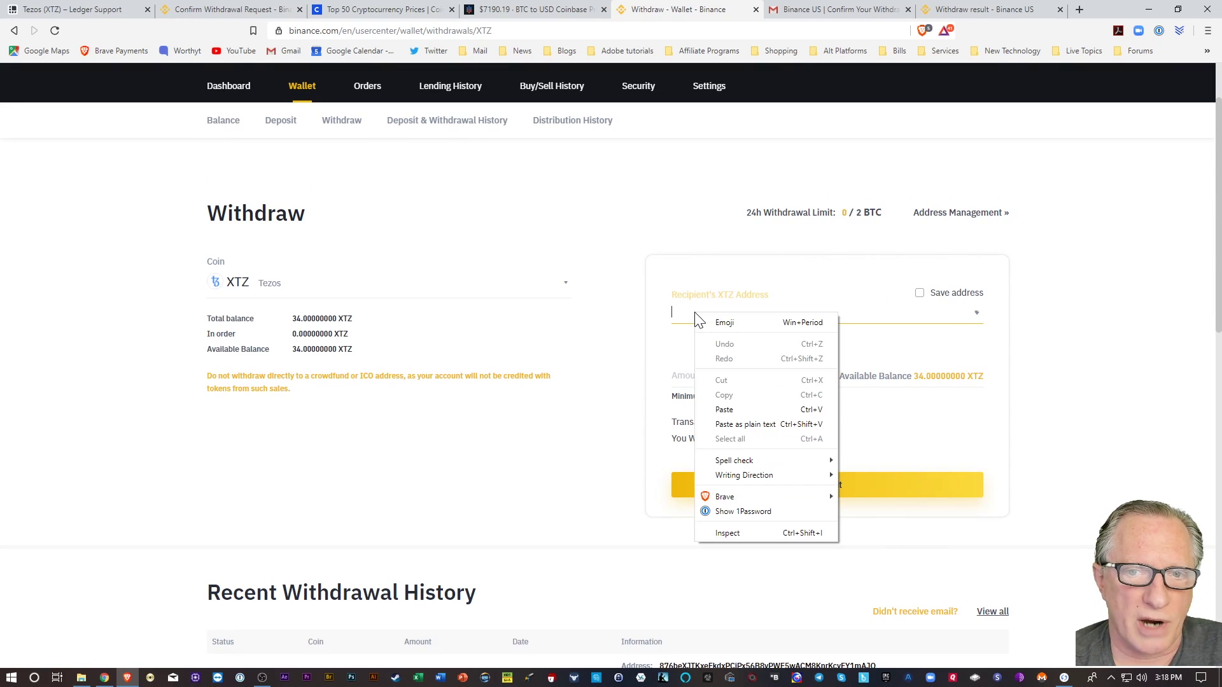
click(730, 411)
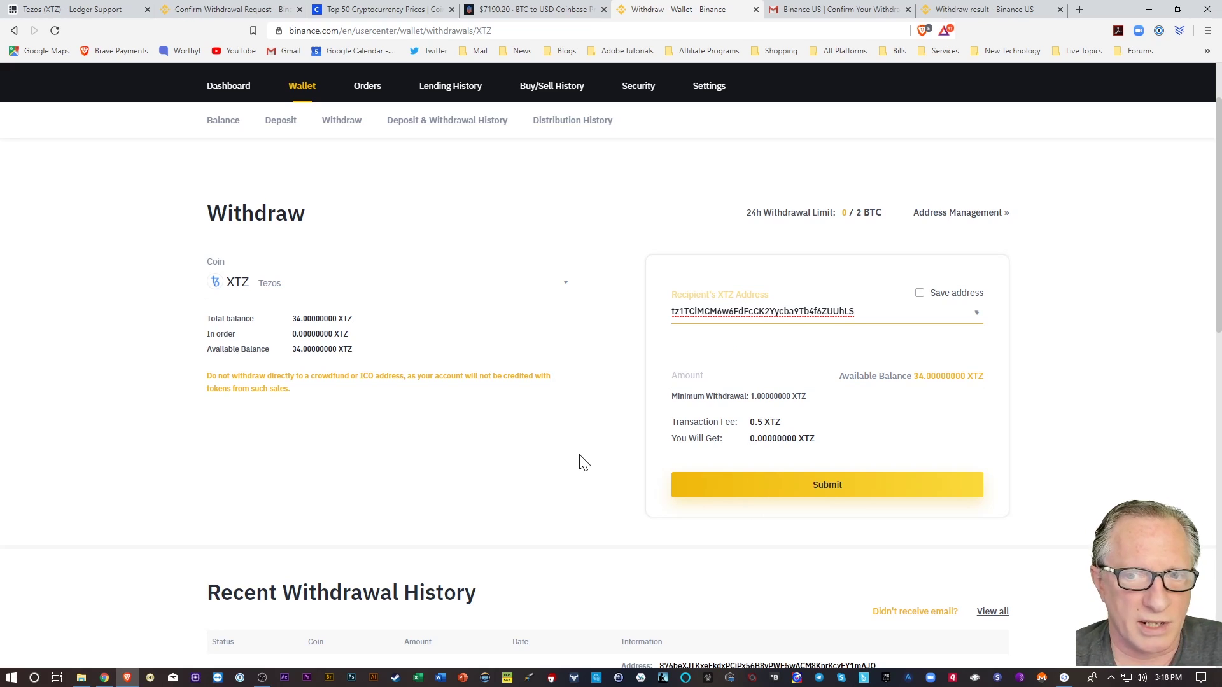
click(946, 380)
click(946, 381)
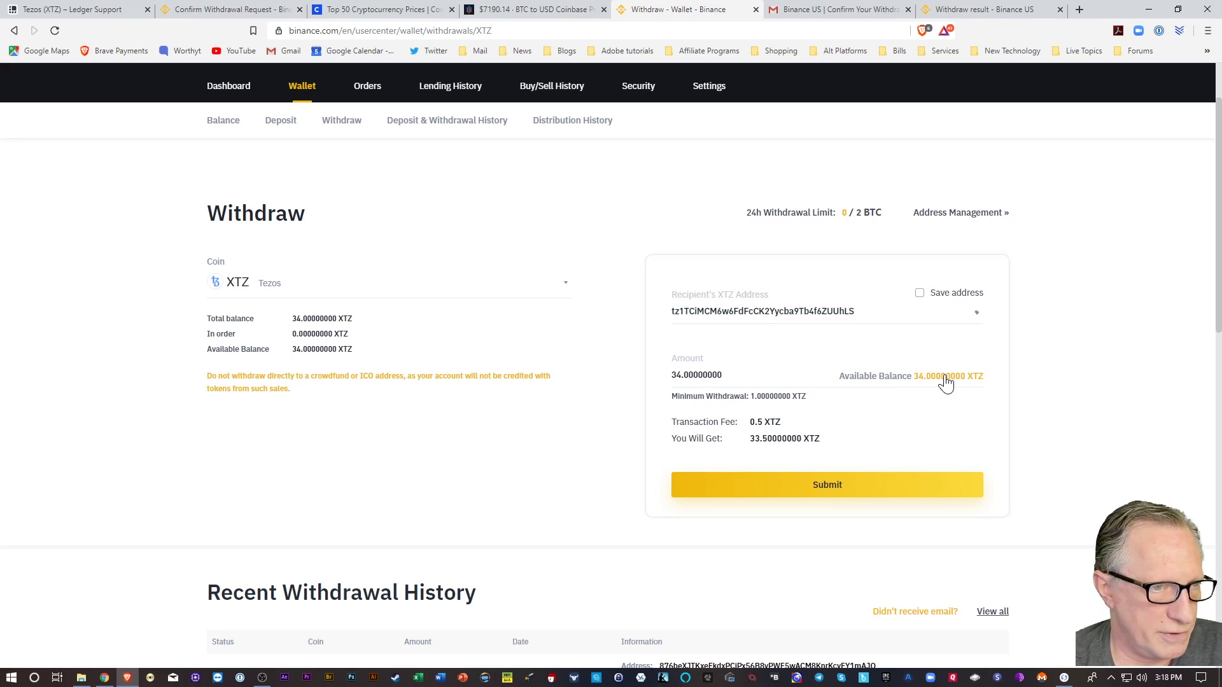
click(830, 491)
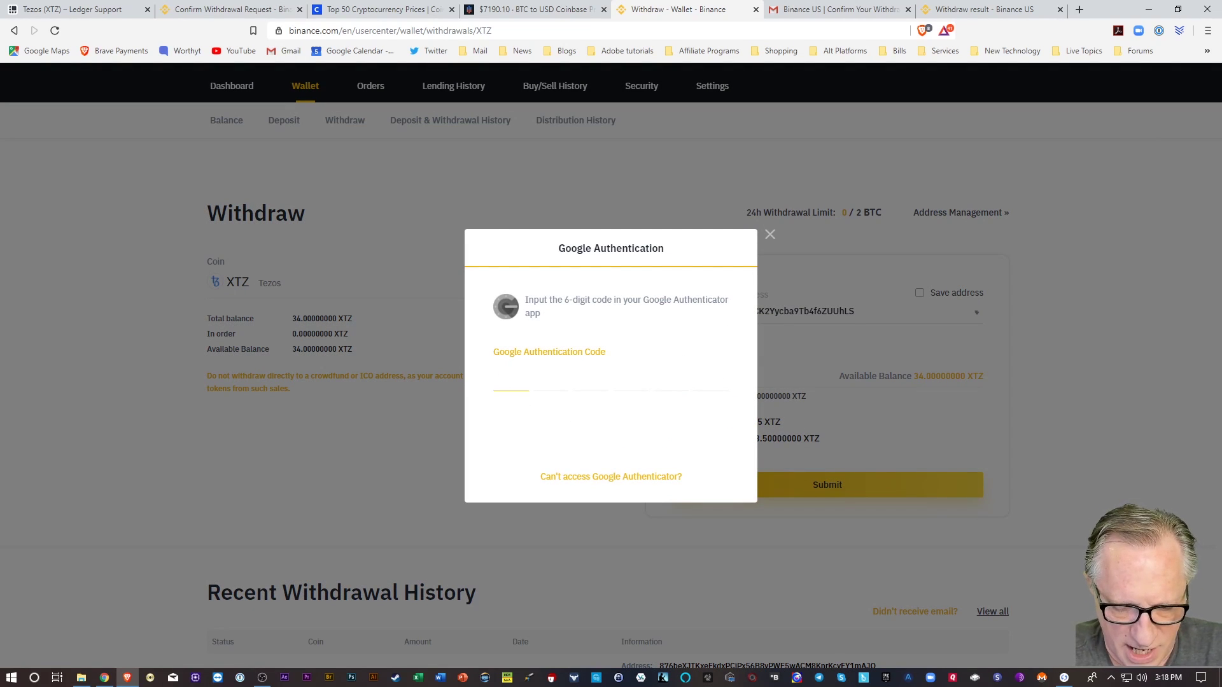
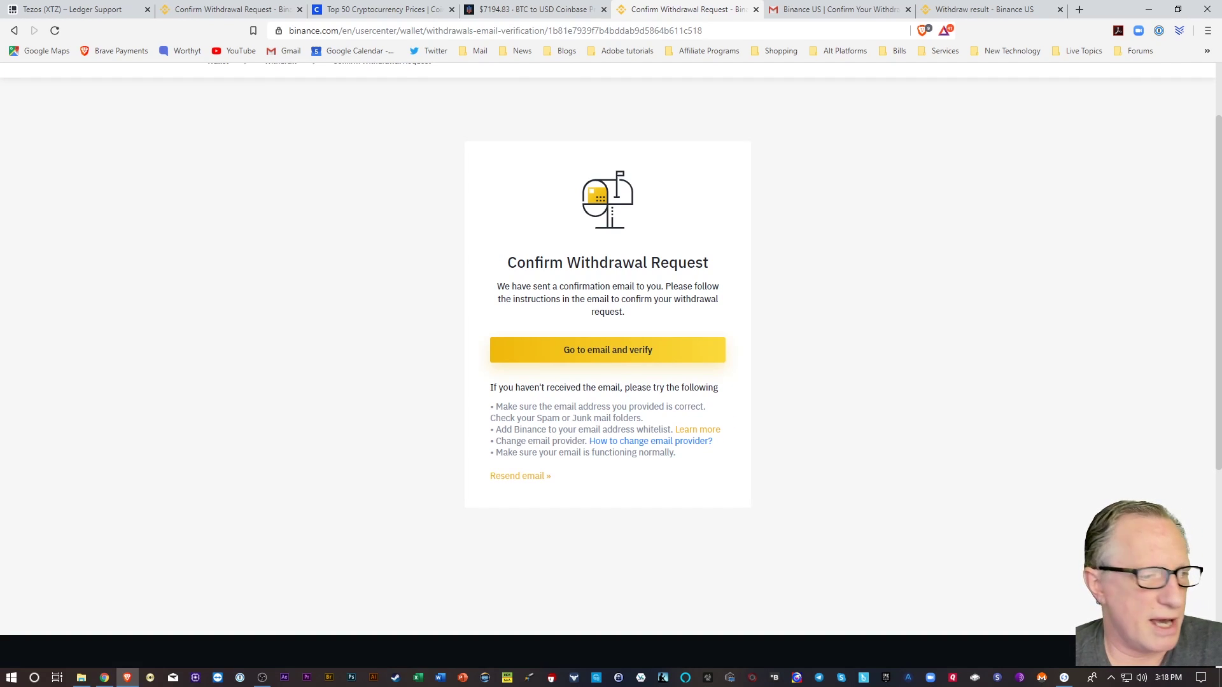
- Confirm the 34 XTZ withdrawal using the Confirm Withdrawal link in Binance's Gmail message
key(ctrl+Tab)
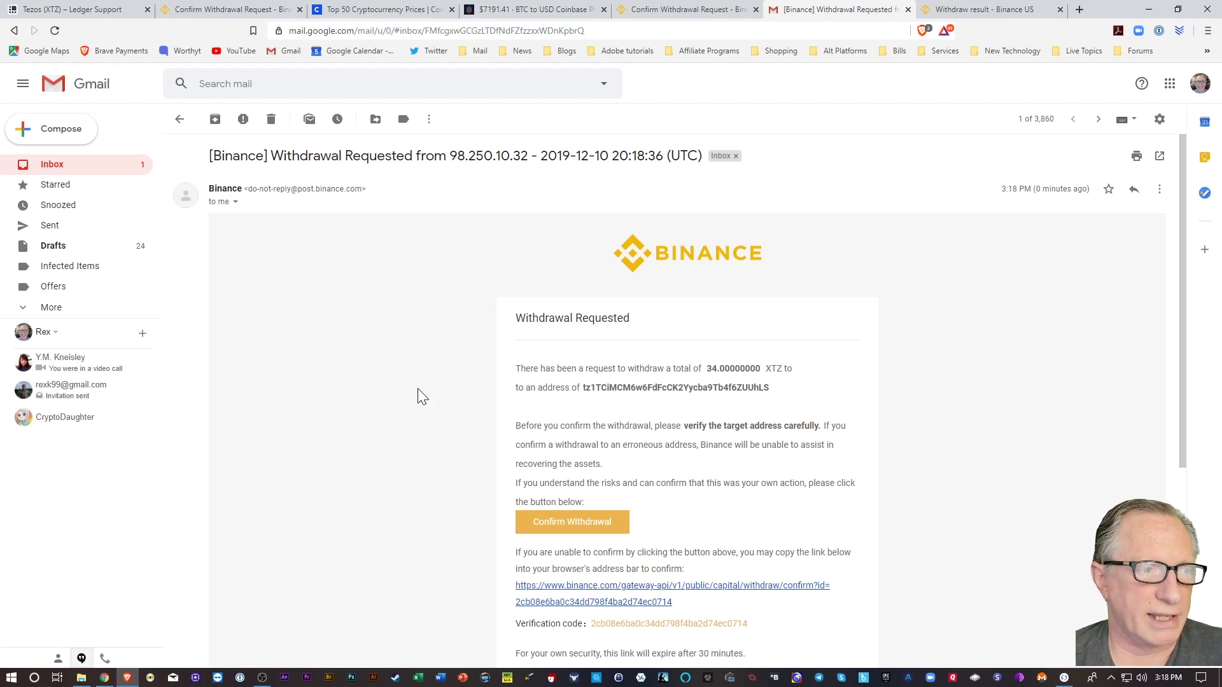
click(570, 523)
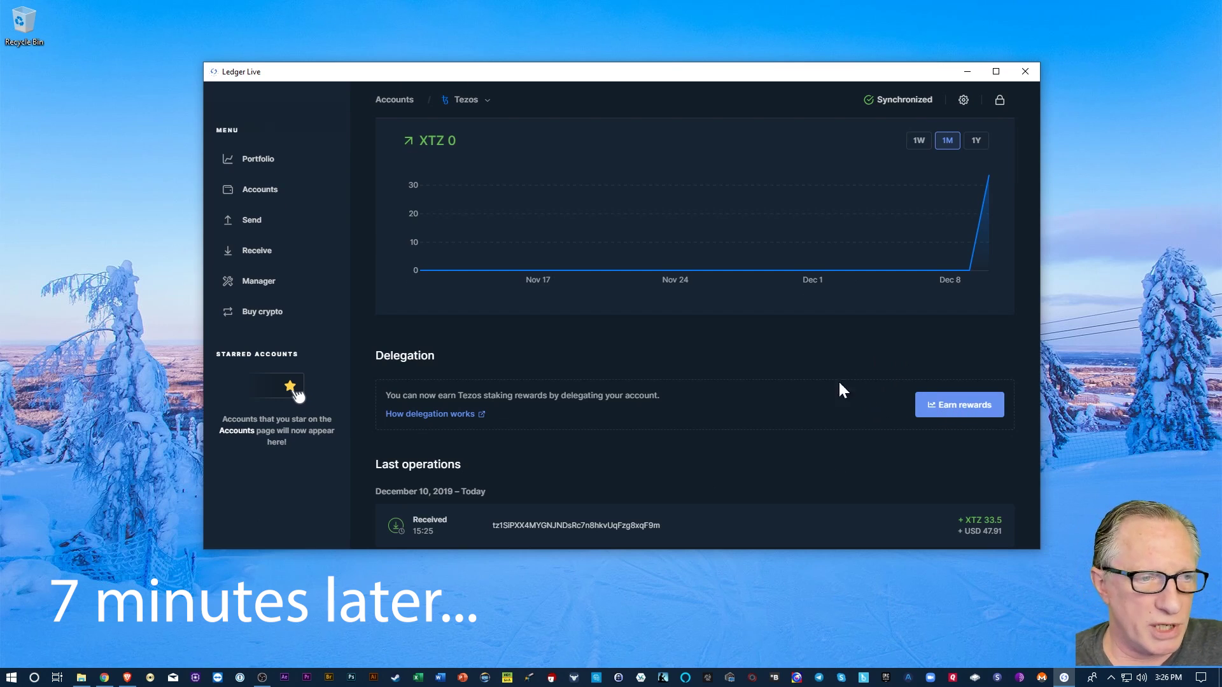
- Start delegation with Earn rewards on the Tezos account page holding 33.5 XTZ
scroll(770, 382, up, 2)
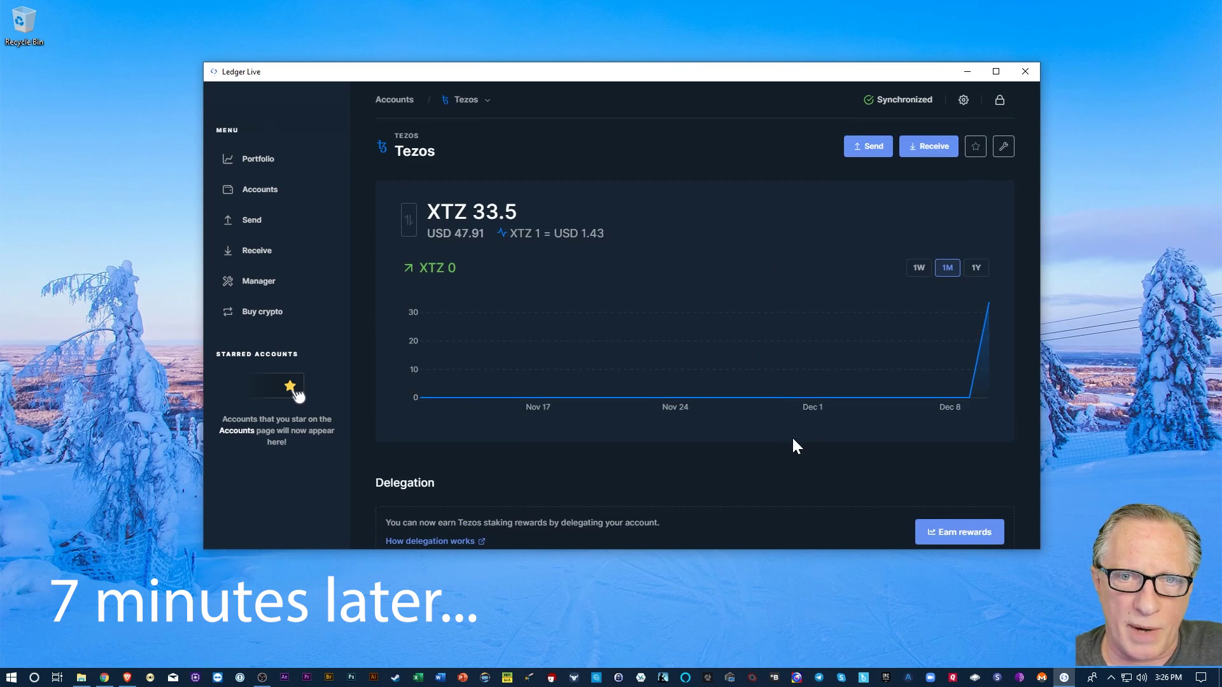
scroll(795, 445, down, 1)
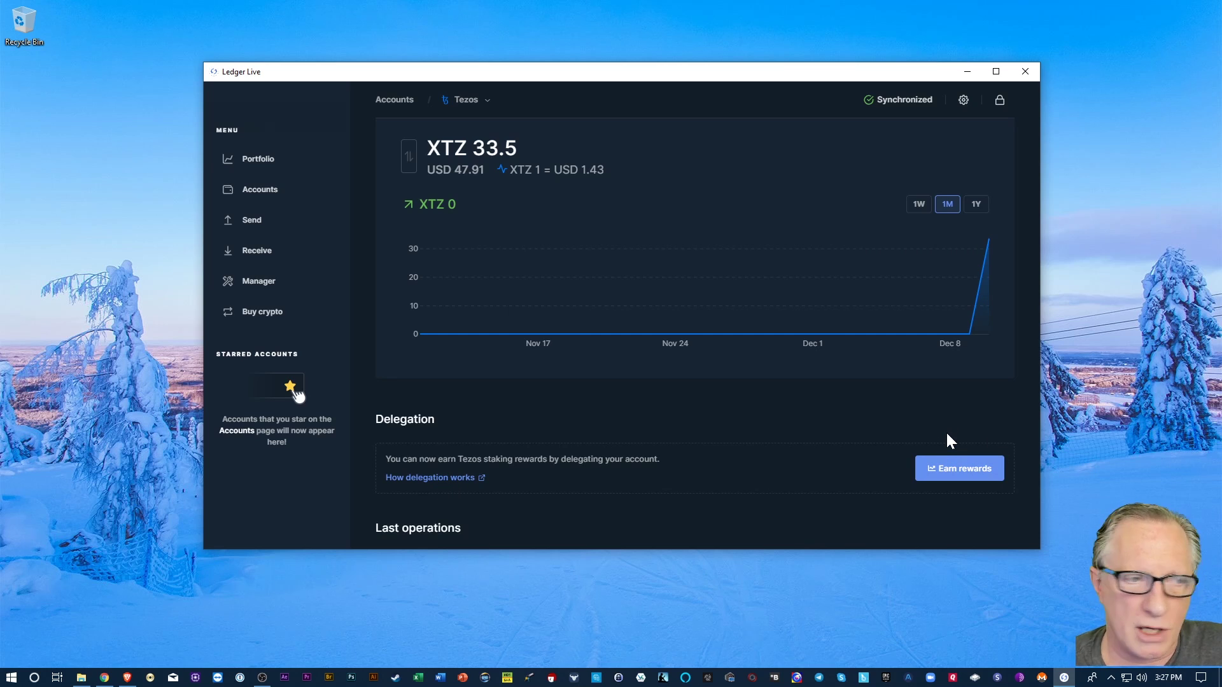
click(955, 474)
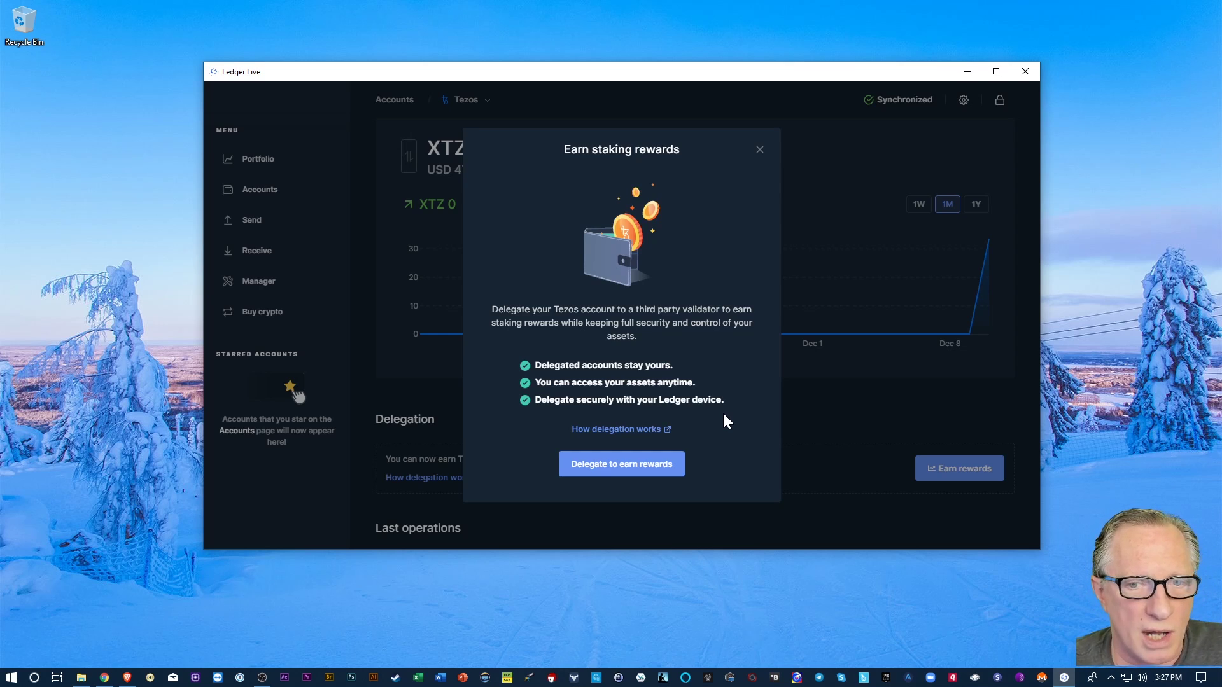
- Start delegating the Tezos account and compare validator yields, returning to StakeNow at 6.70%
click(622, 470)
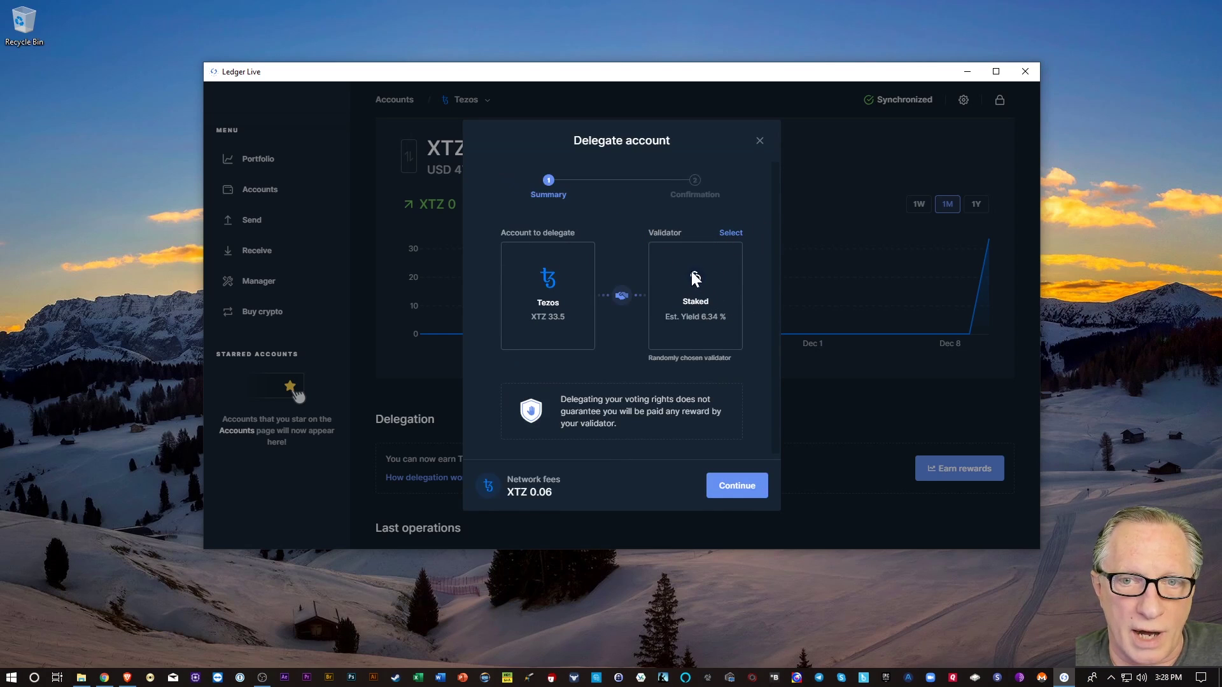
click(730, 233)
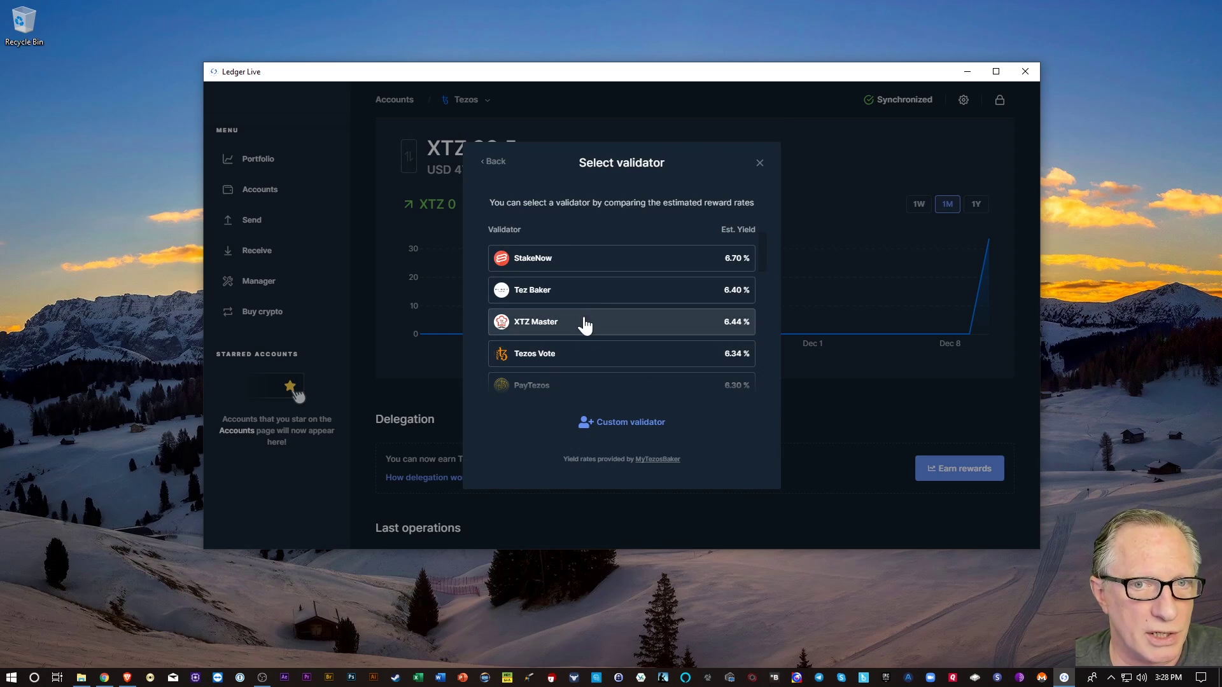
scroll(592, 331, down, 3)
scroll(598, 337, up, 3)
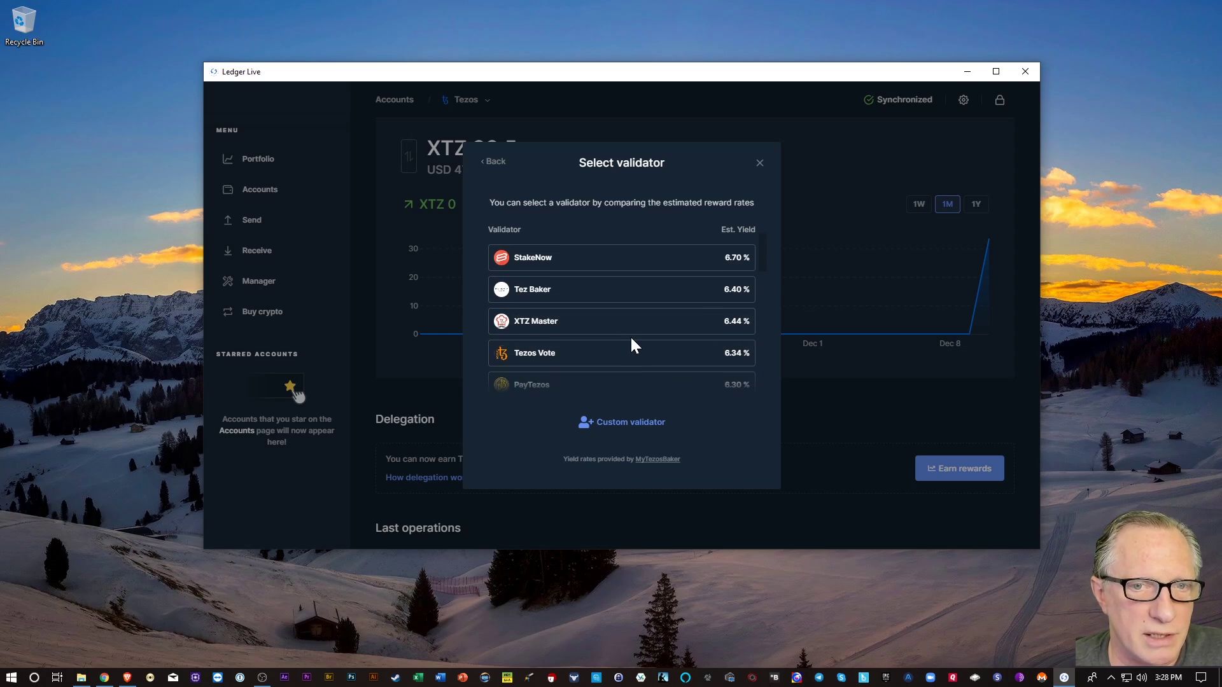
scroll(633, 345, down, 1)
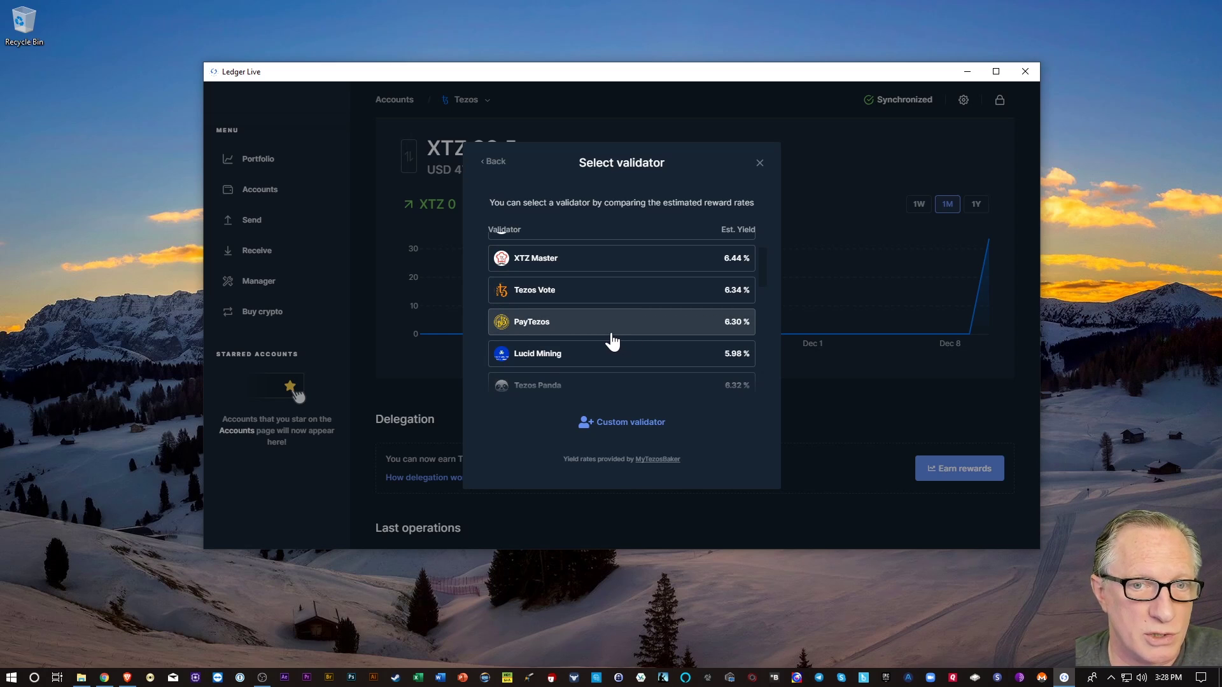
scroll(613, 341, up, 1)
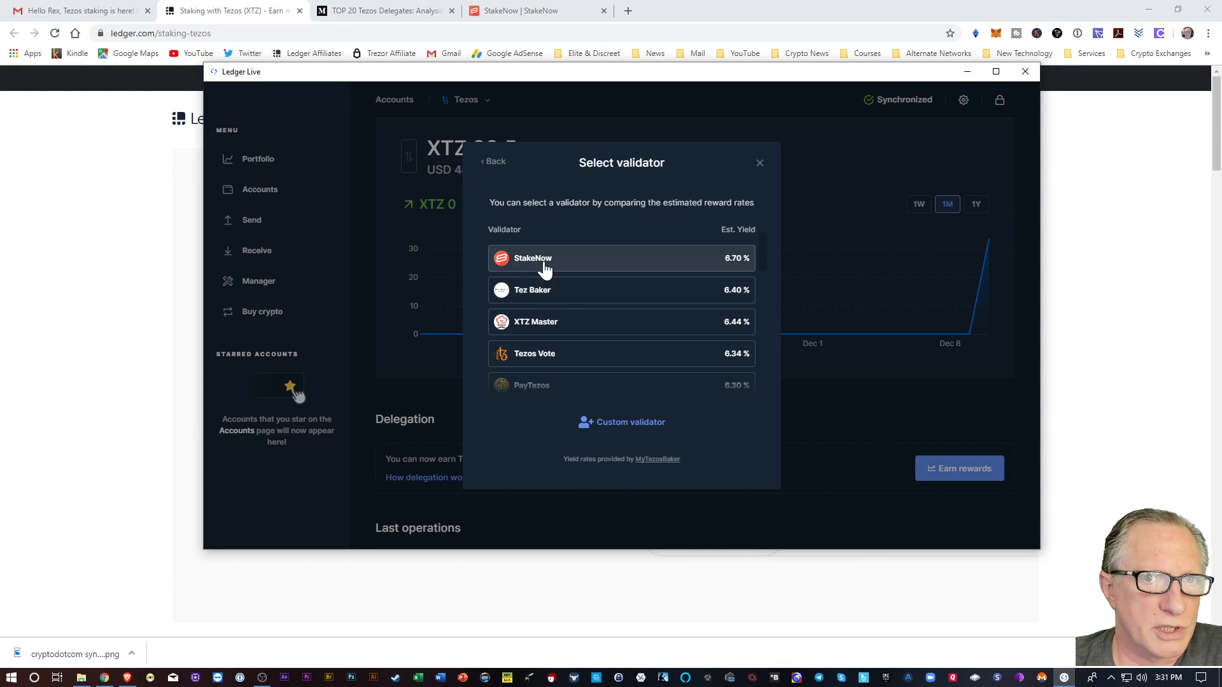
- Review the StakeNow website and Ledger's Tezos staking page in Chrome
click(533, 12)
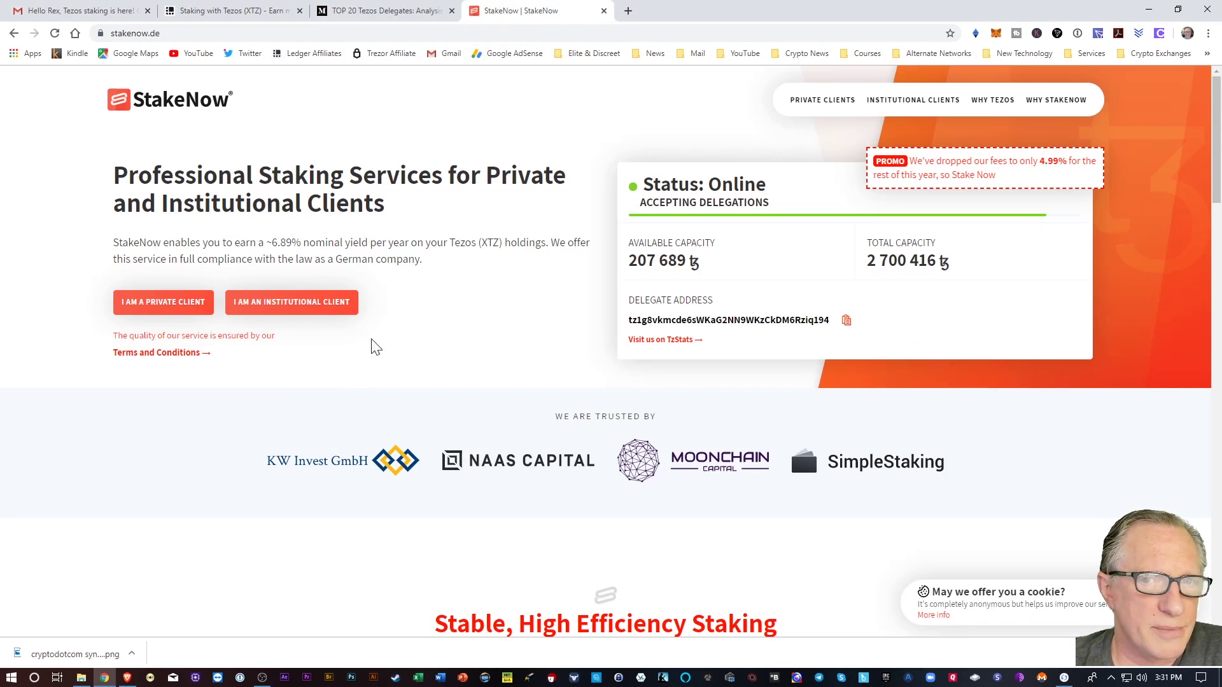
click(241, 17)
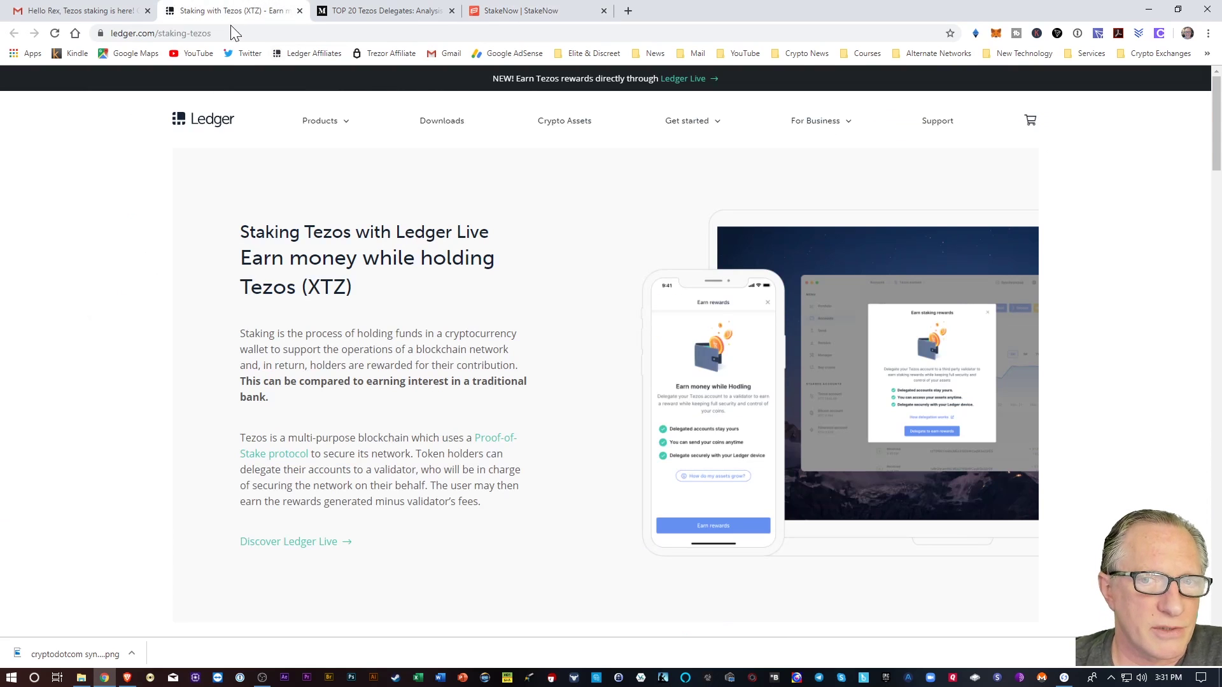
click(1064, 677)
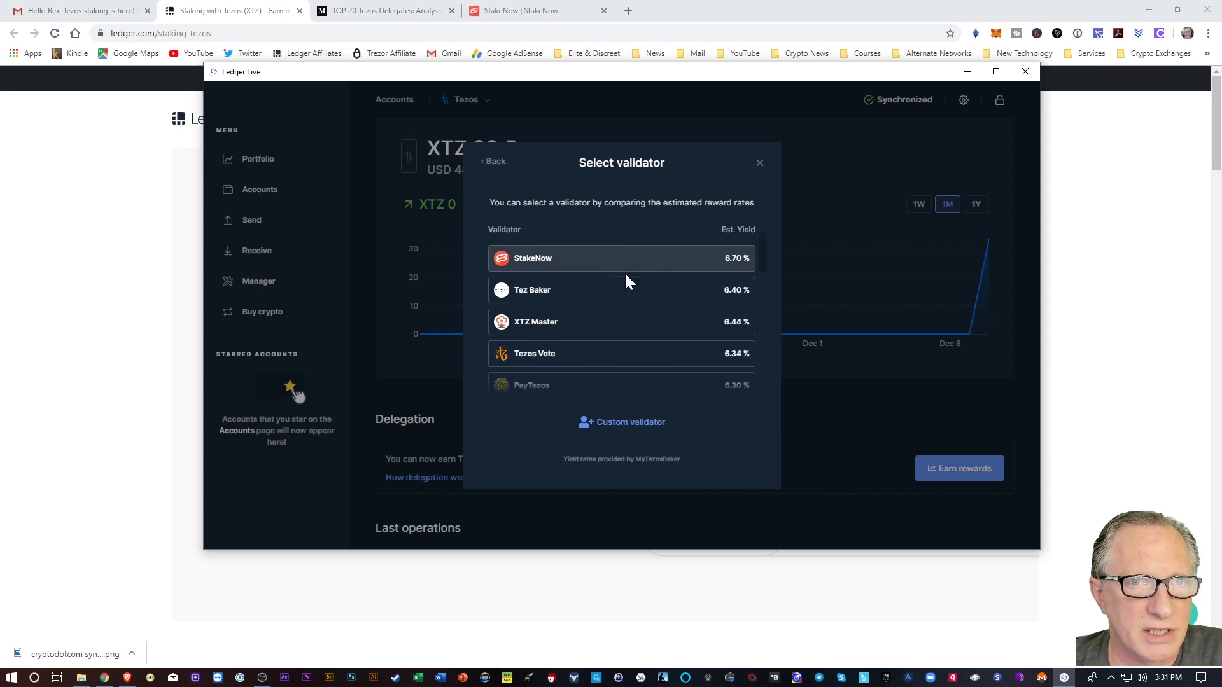
- Read the Medium 'TOP 20 Tezos Delegates' article down to its fees and Stake Size sections
click(387, 13)
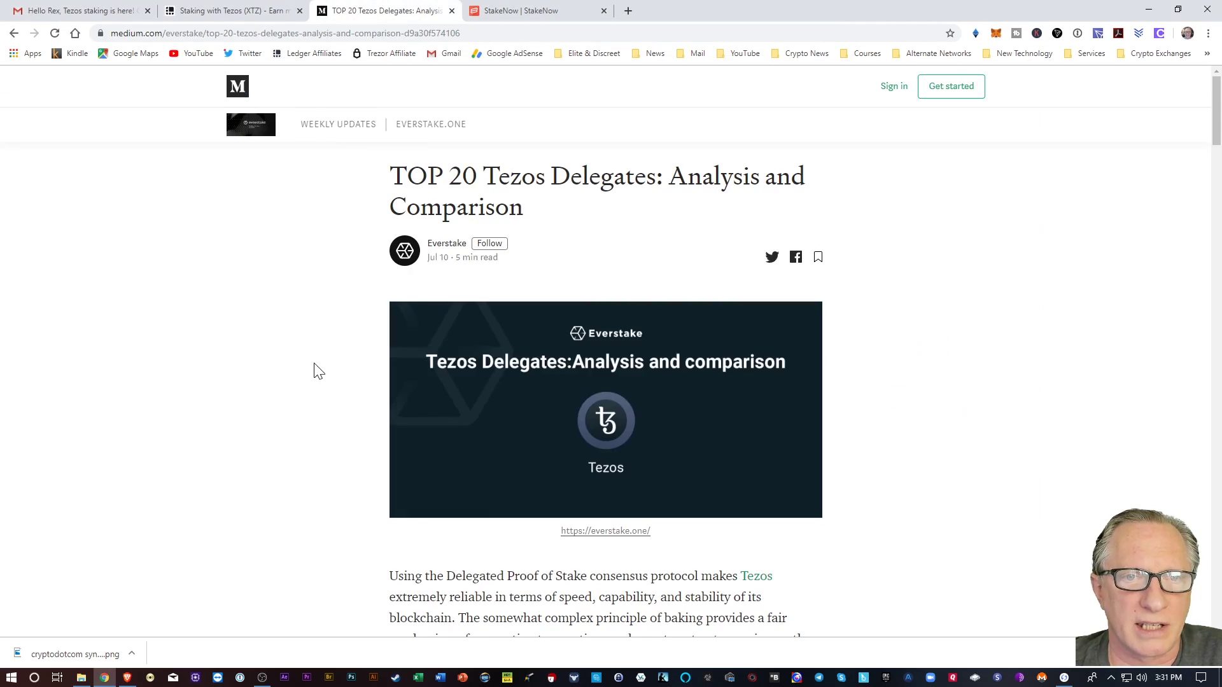
scroll(318, 371, down, 10)
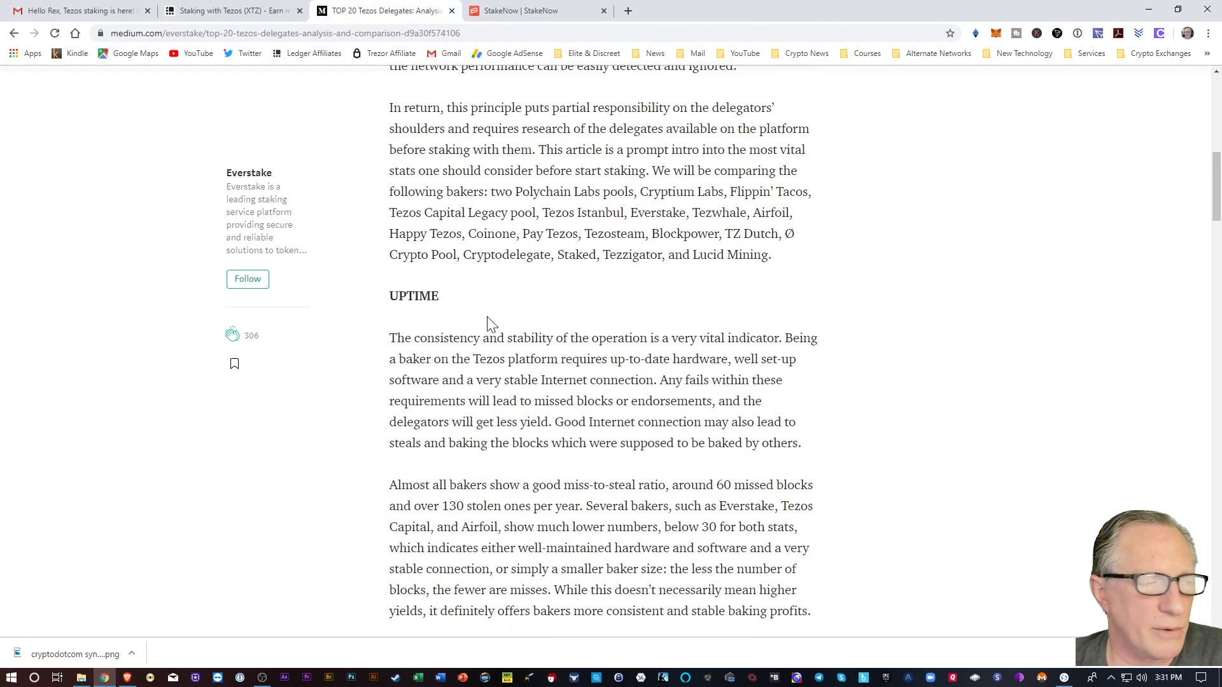
scroll(490, 323, down, 5)
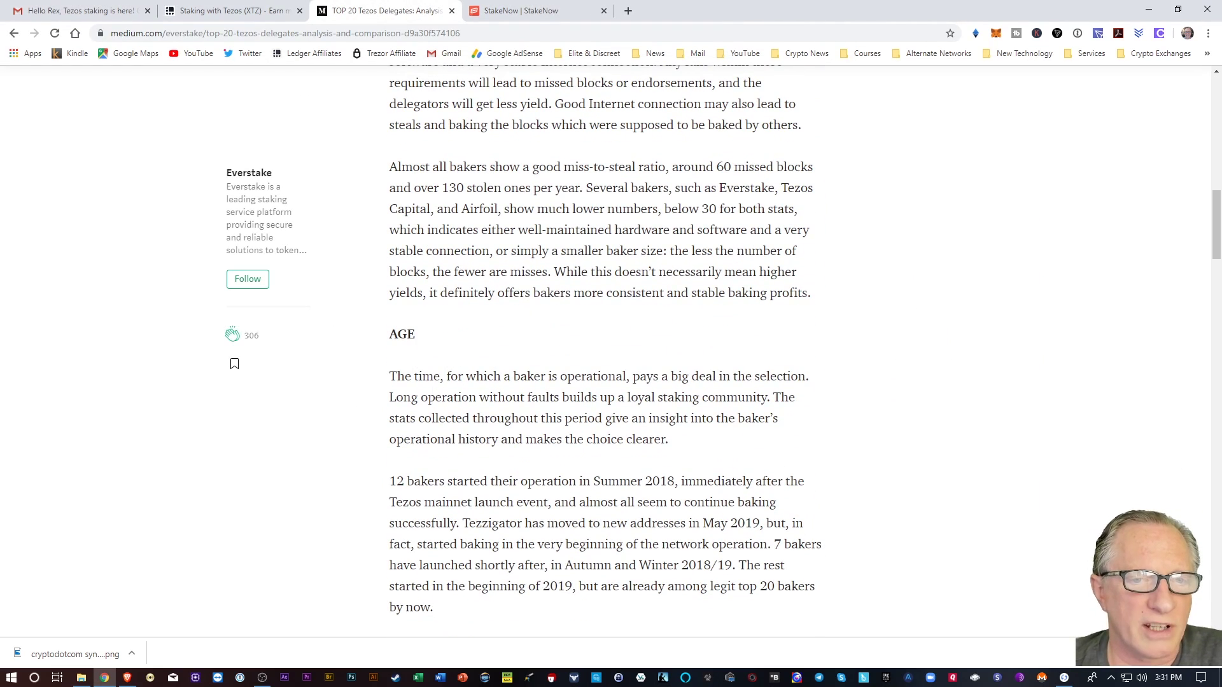
scroll(604, 350, down, 8)
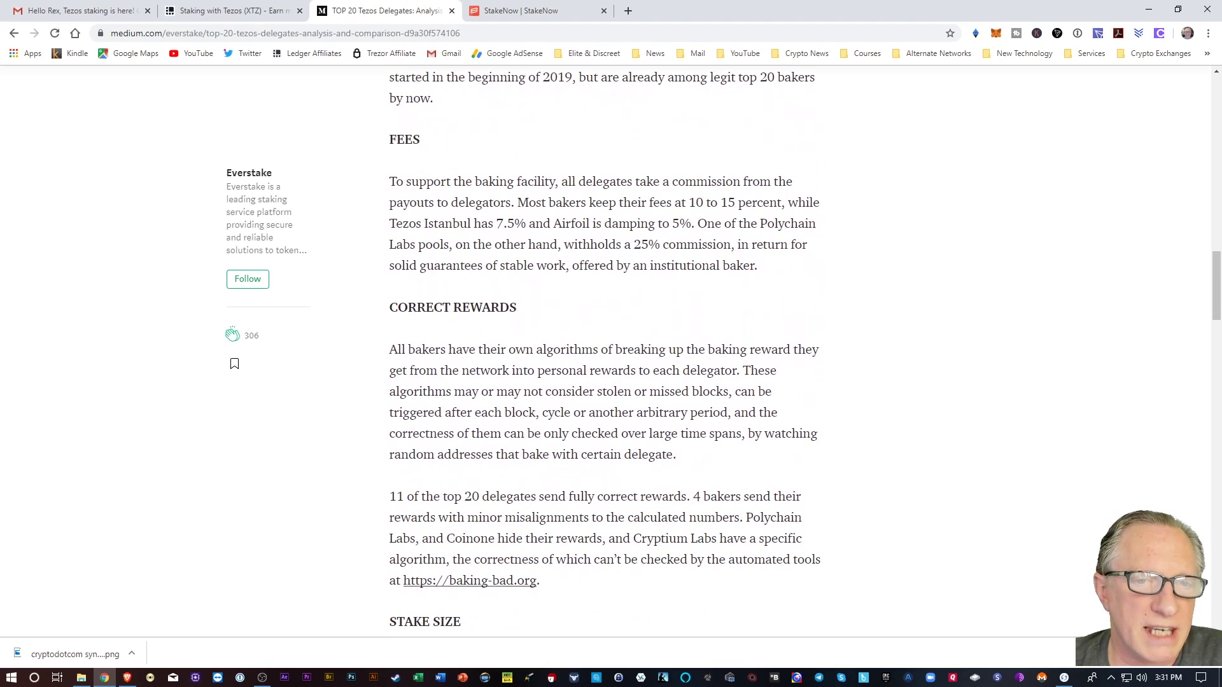
scroll(467, 395, down, 2)
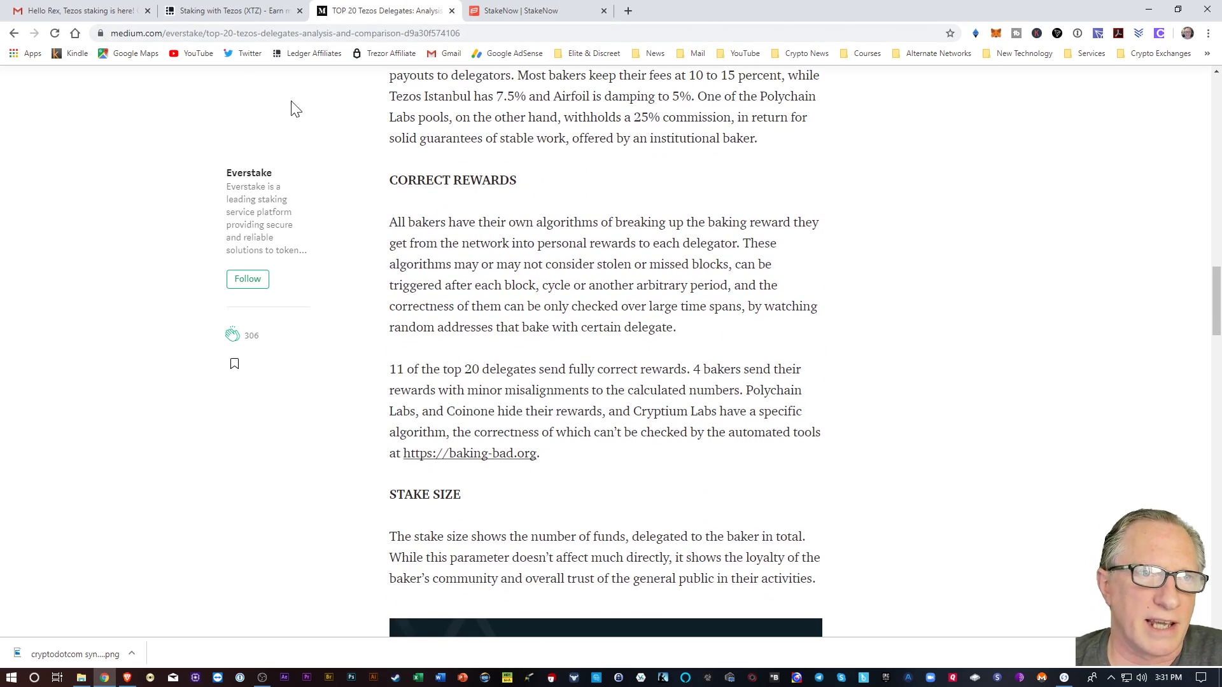
- Select StakeNow as validator and confirm the 33.5 XTZ delegation on the Ledger device
click(1062, 680)
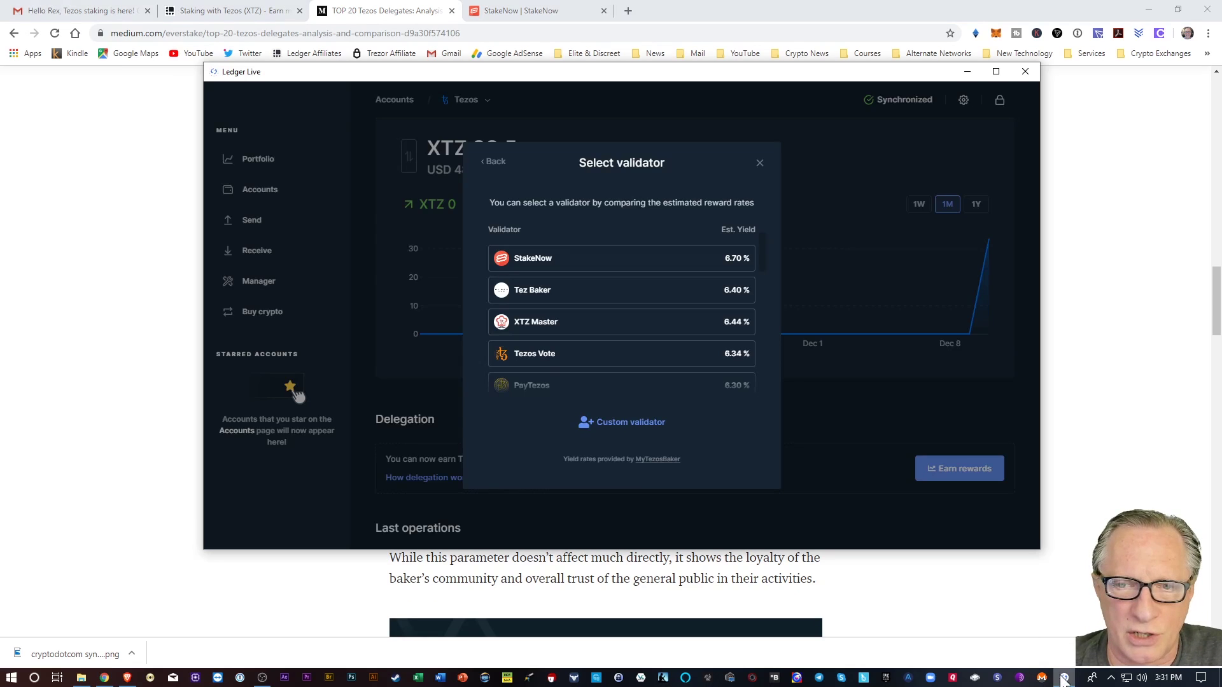
click(532, 258)
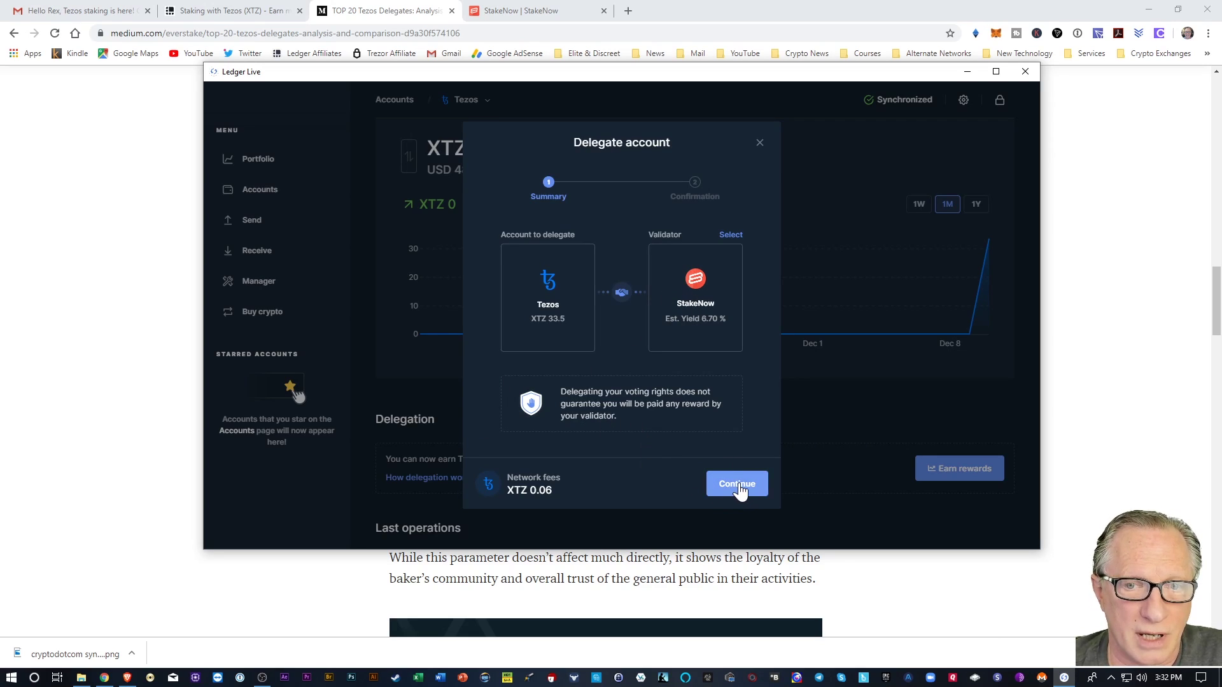
click(736, 486)
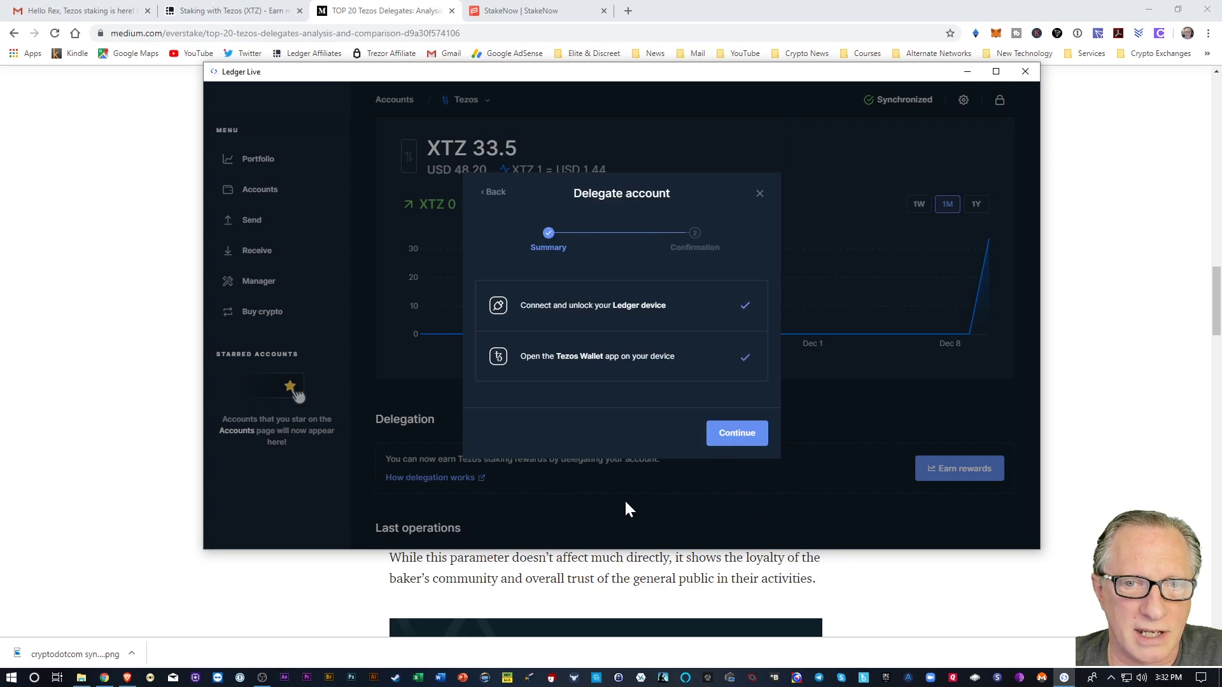
click(733, 436)
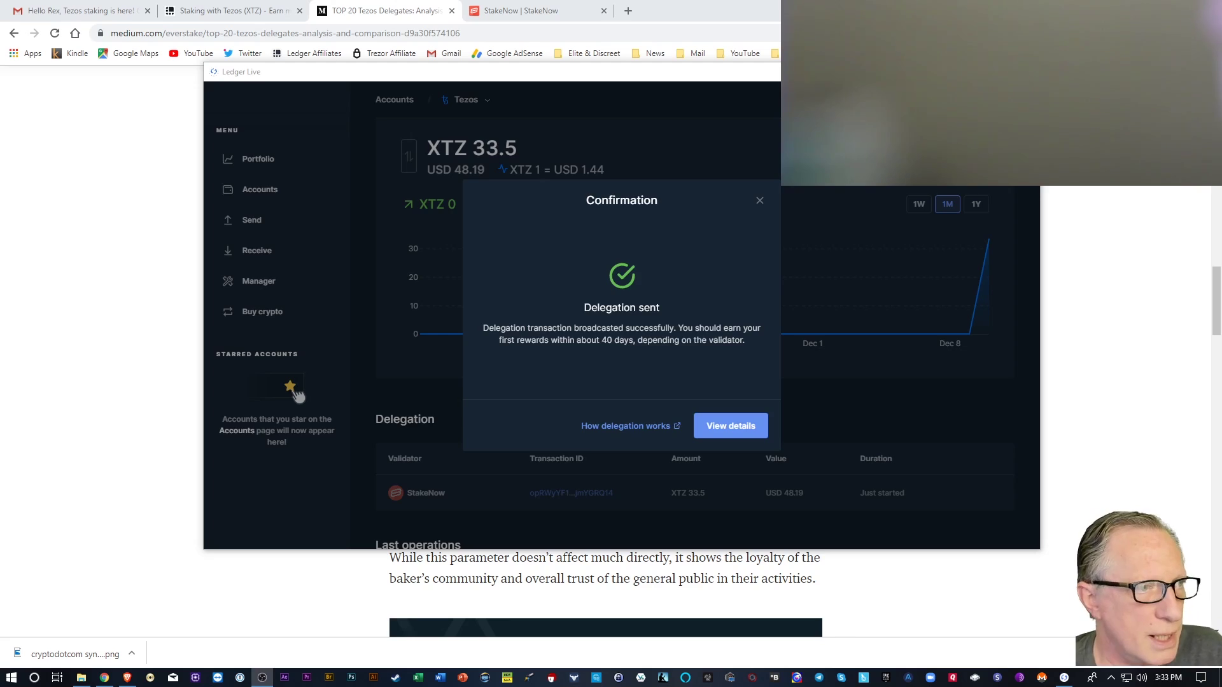
- Close the delegation confirmation and check the Tezos account at XTZ 33.5 (USD 48.24)
key(Escape)
scroll(693, 331, down, 3)
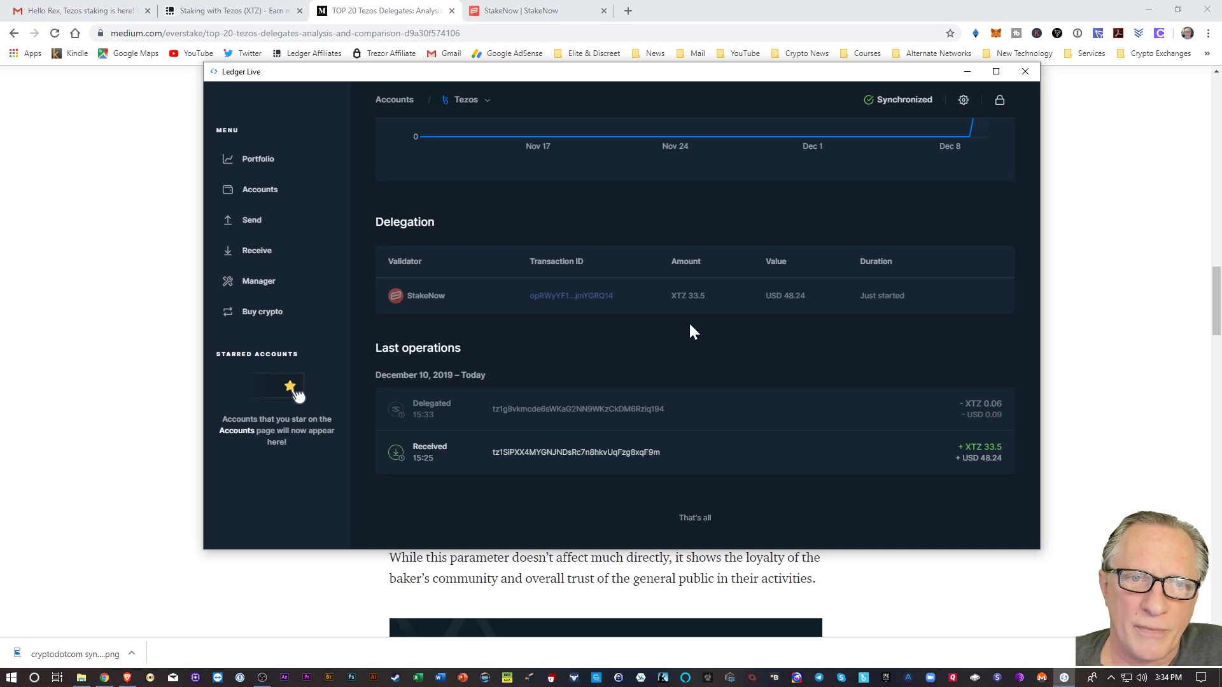
scroll(687, 279, up, 4)
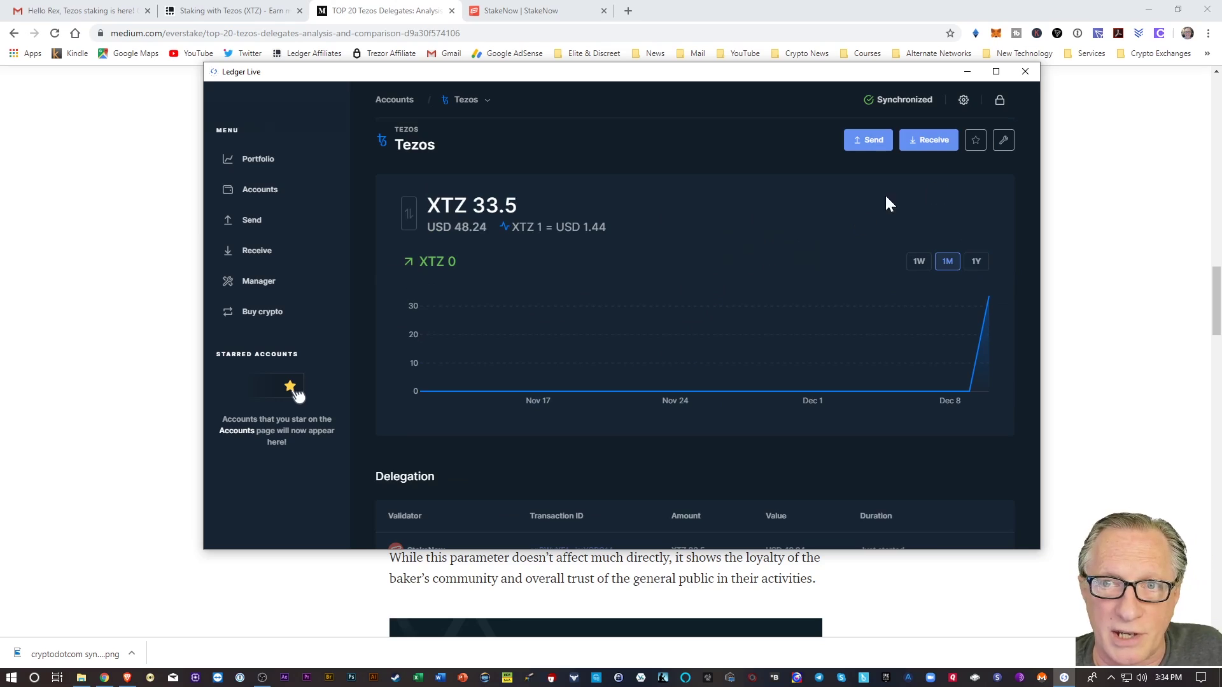
- Add a second Tezos (XTZ) account, Tezos 2, and check it in the Accounts list
click(253, 191)
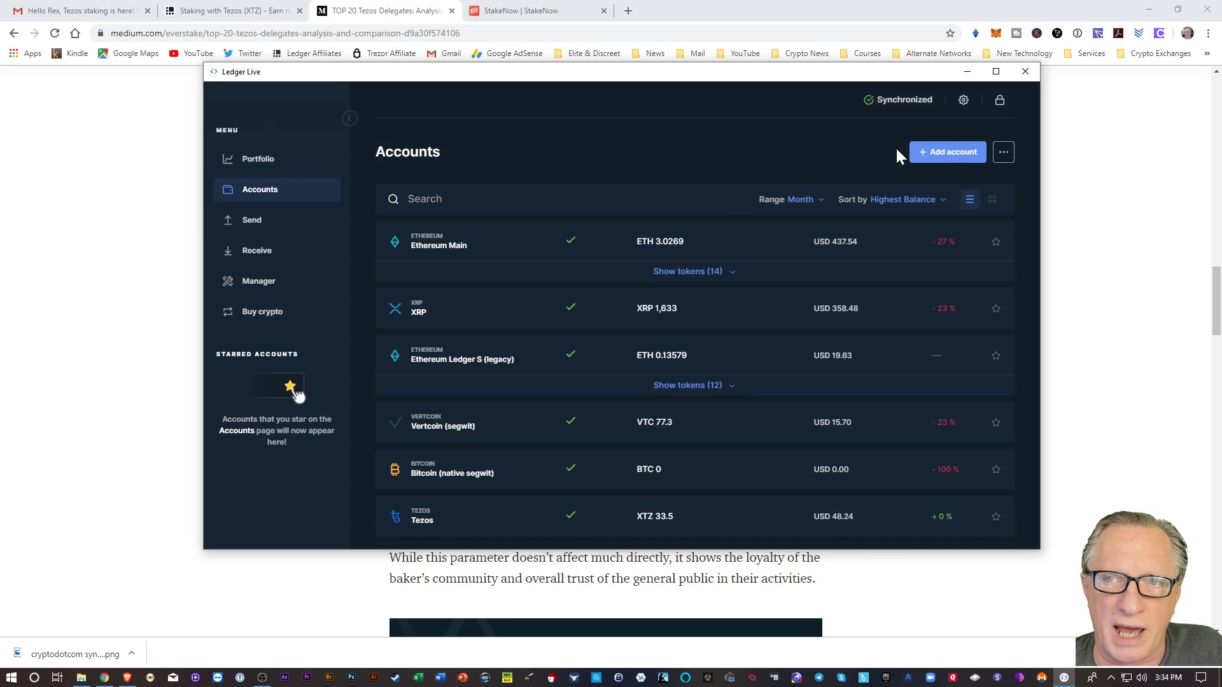
click(946, 152)
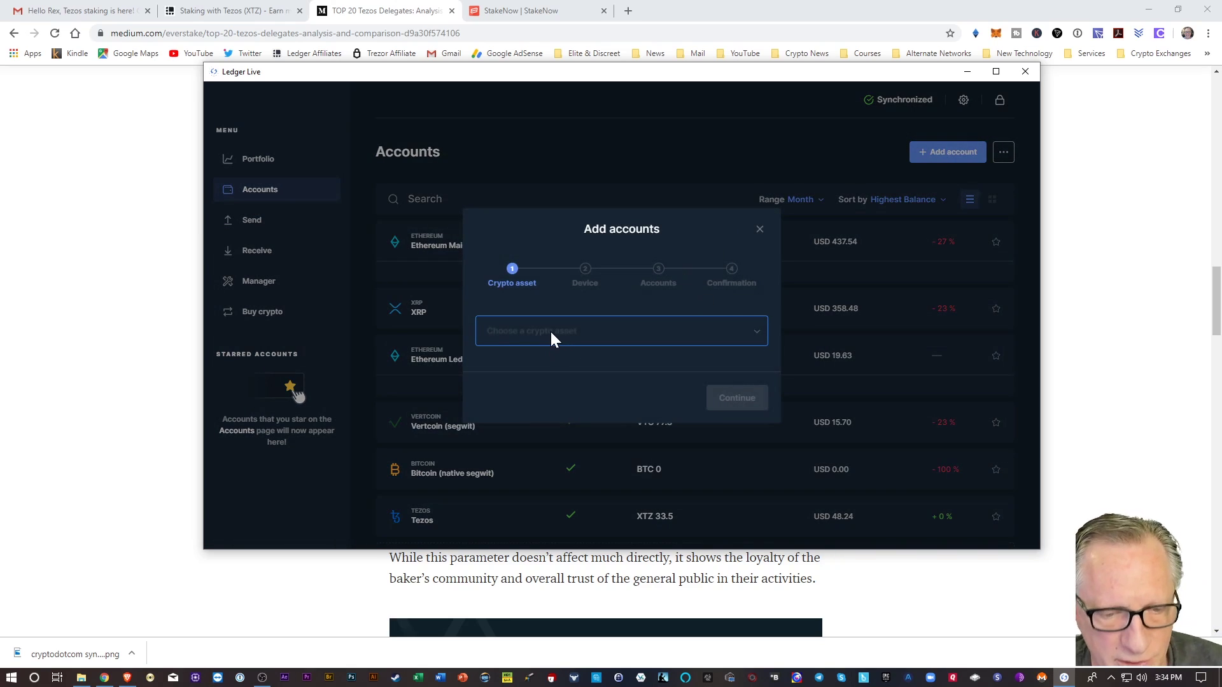
text(te)
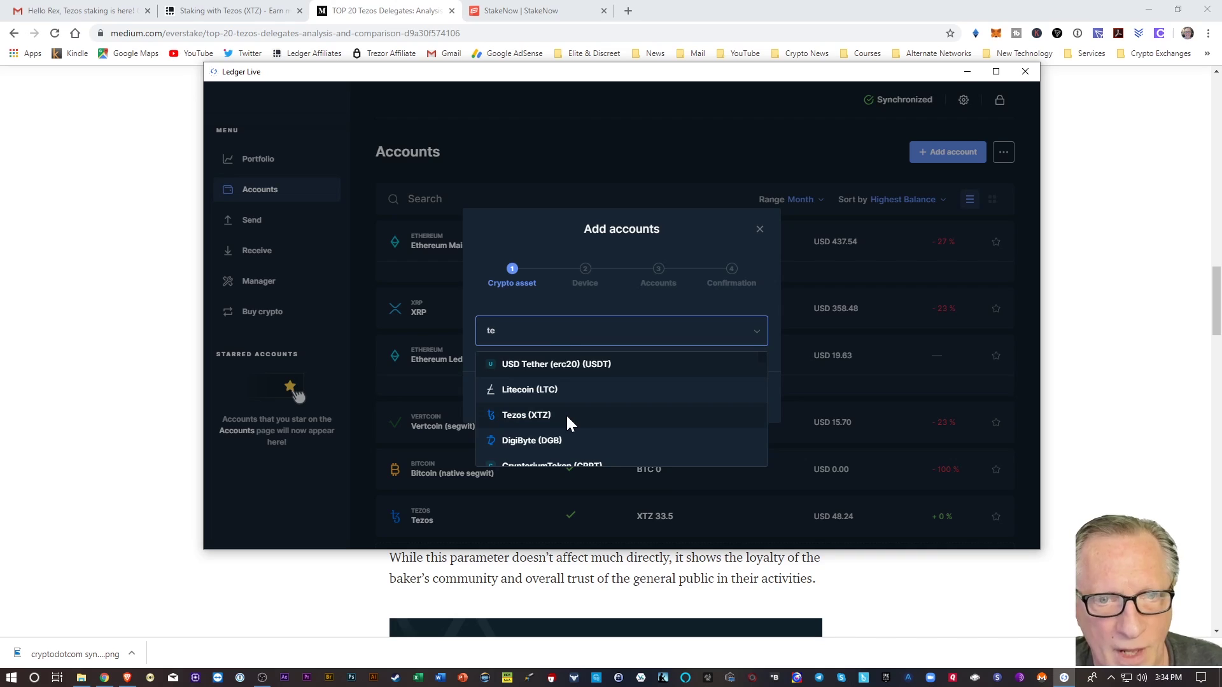
click(567, 414)
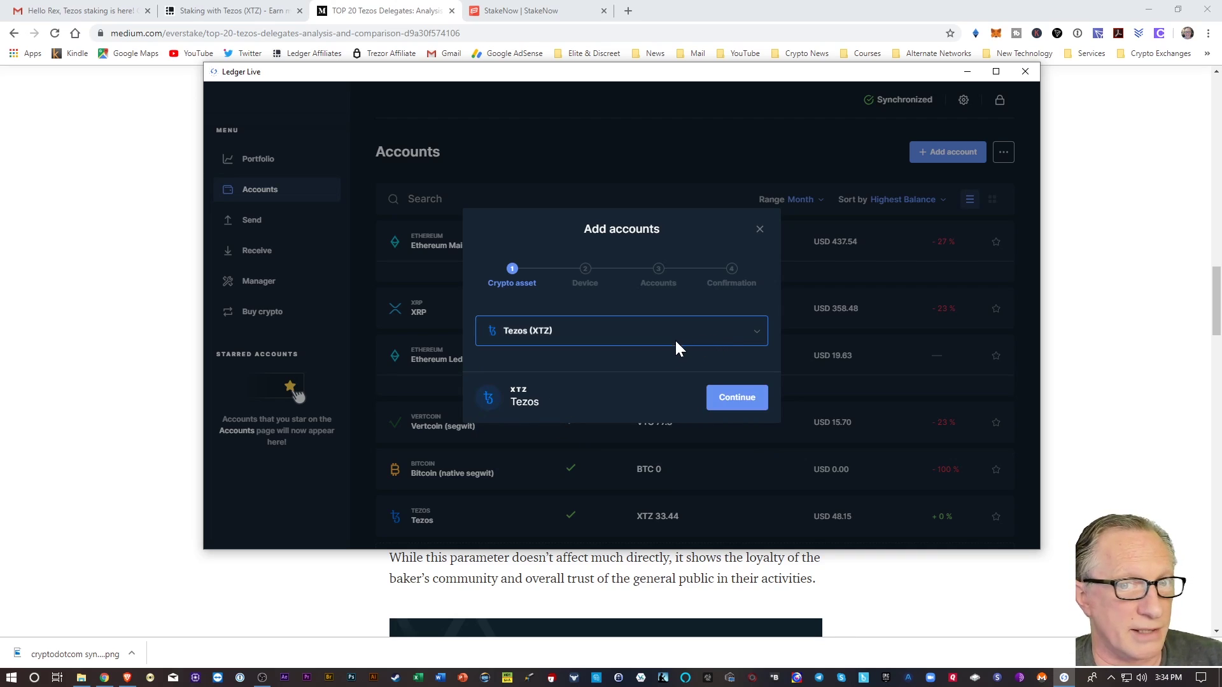
click(739, 400)
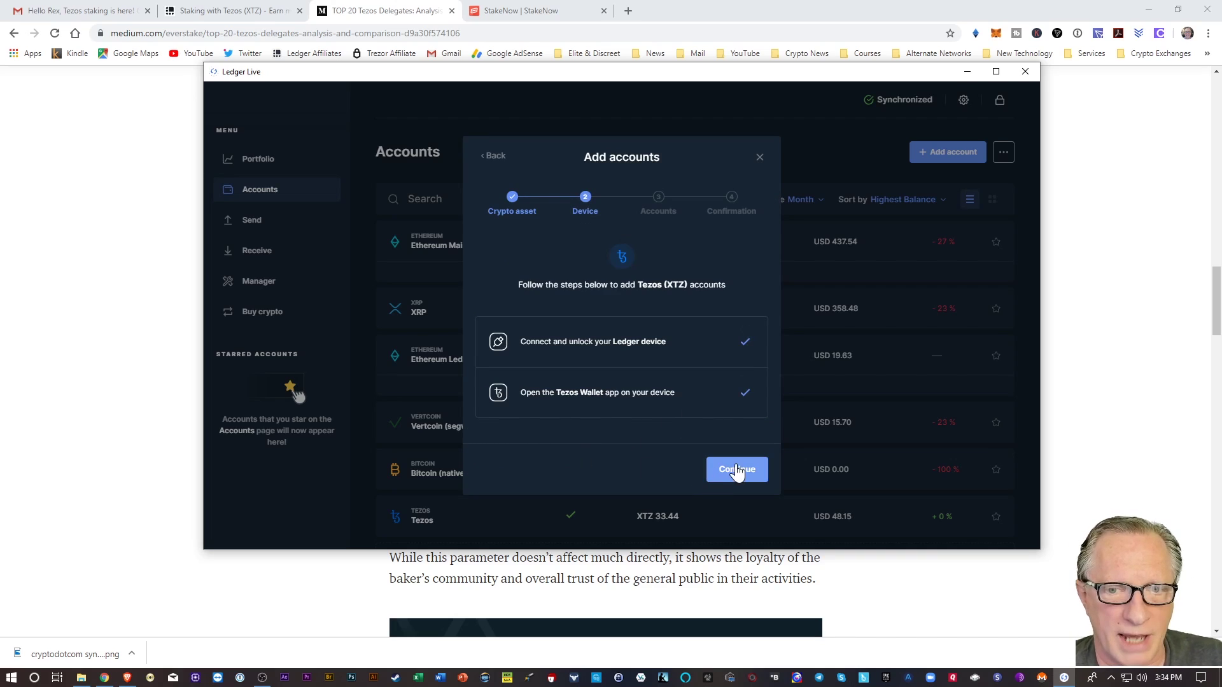
click(736, 471)
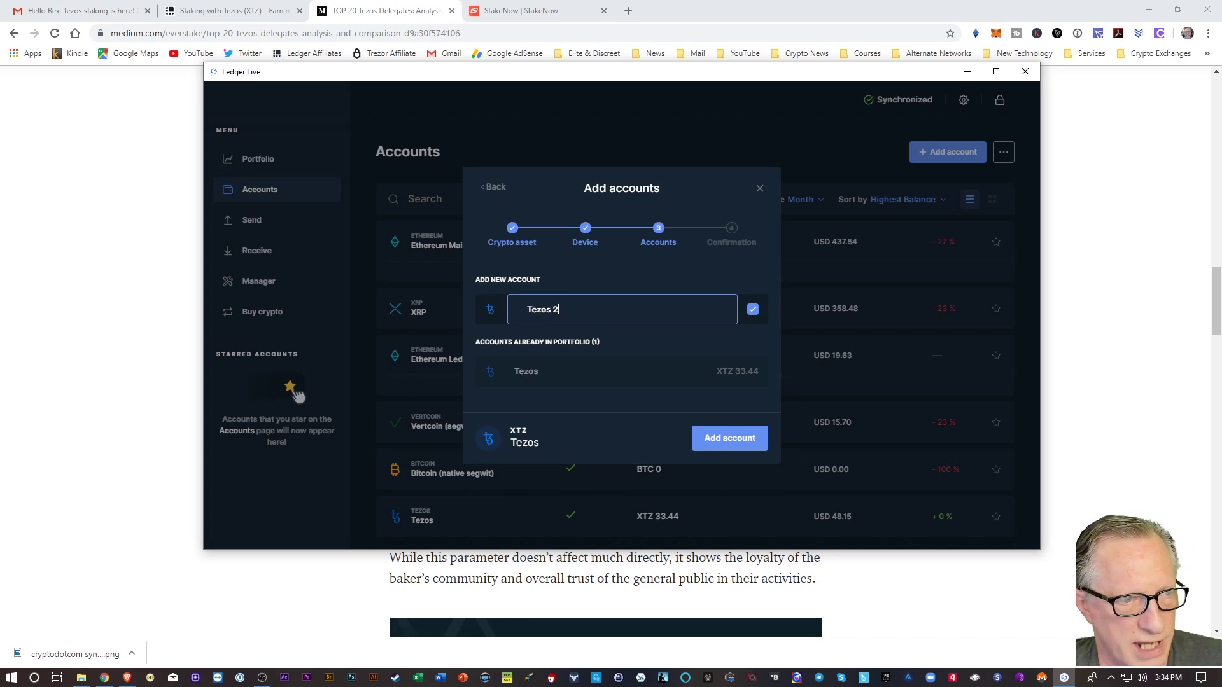
click(717, 445)
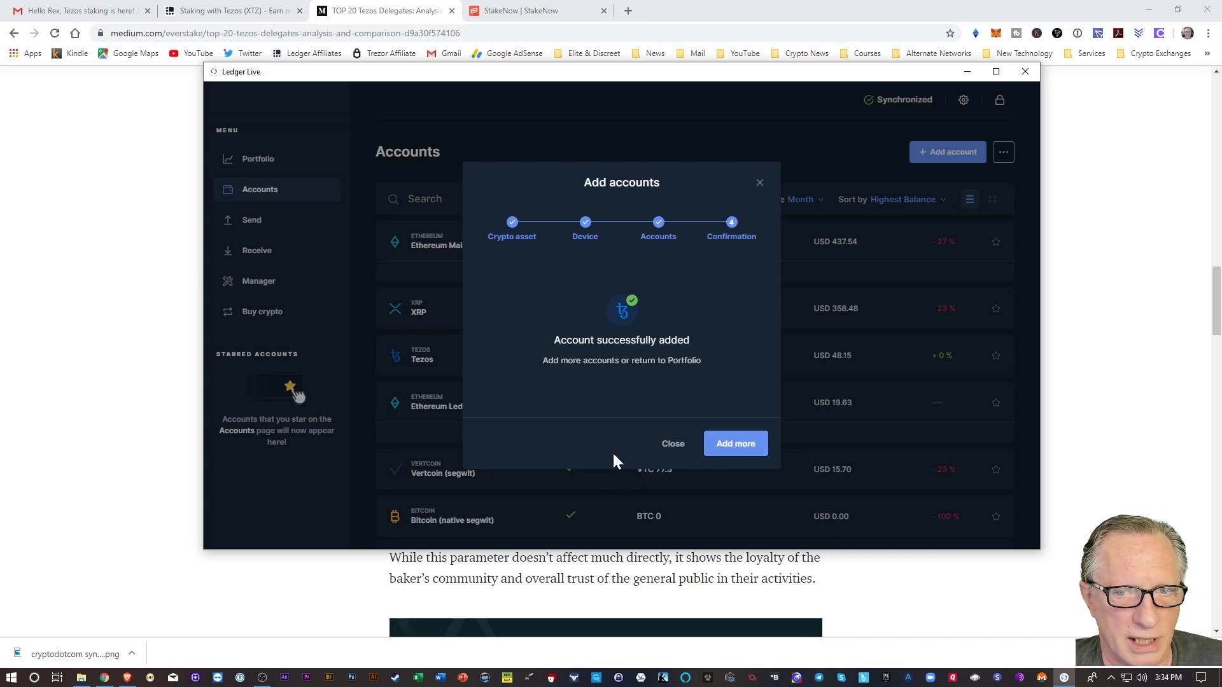
click(672, 443)
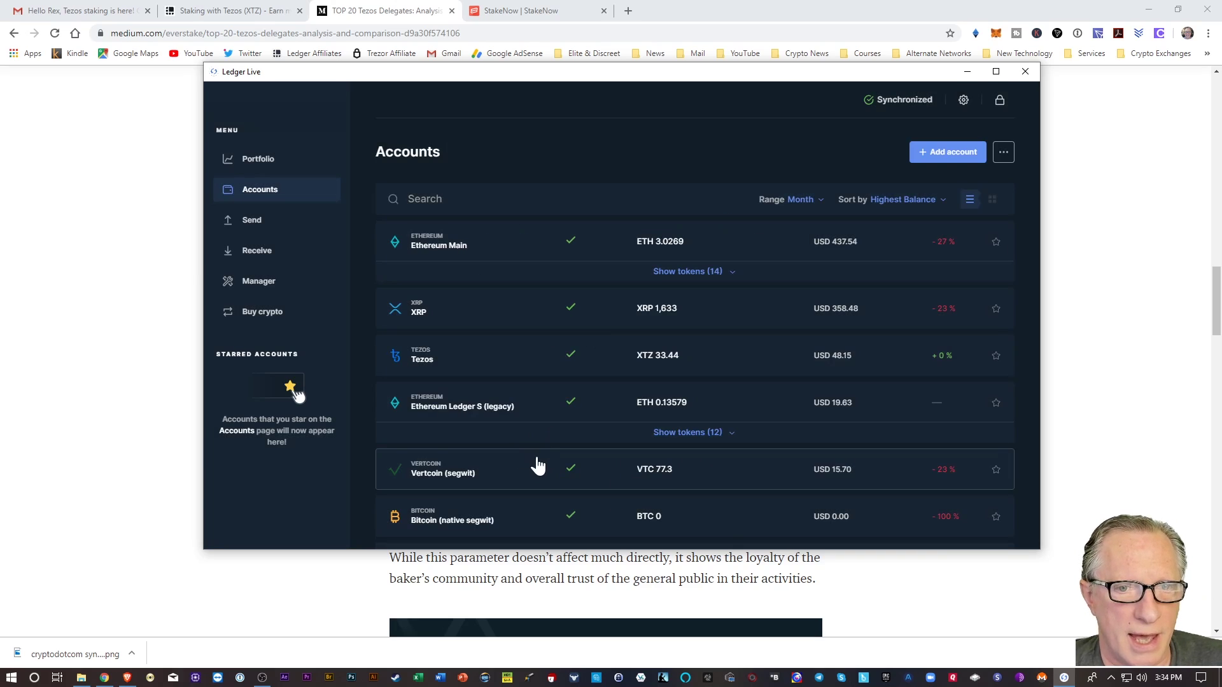
scroll(503, 464, down, 3)
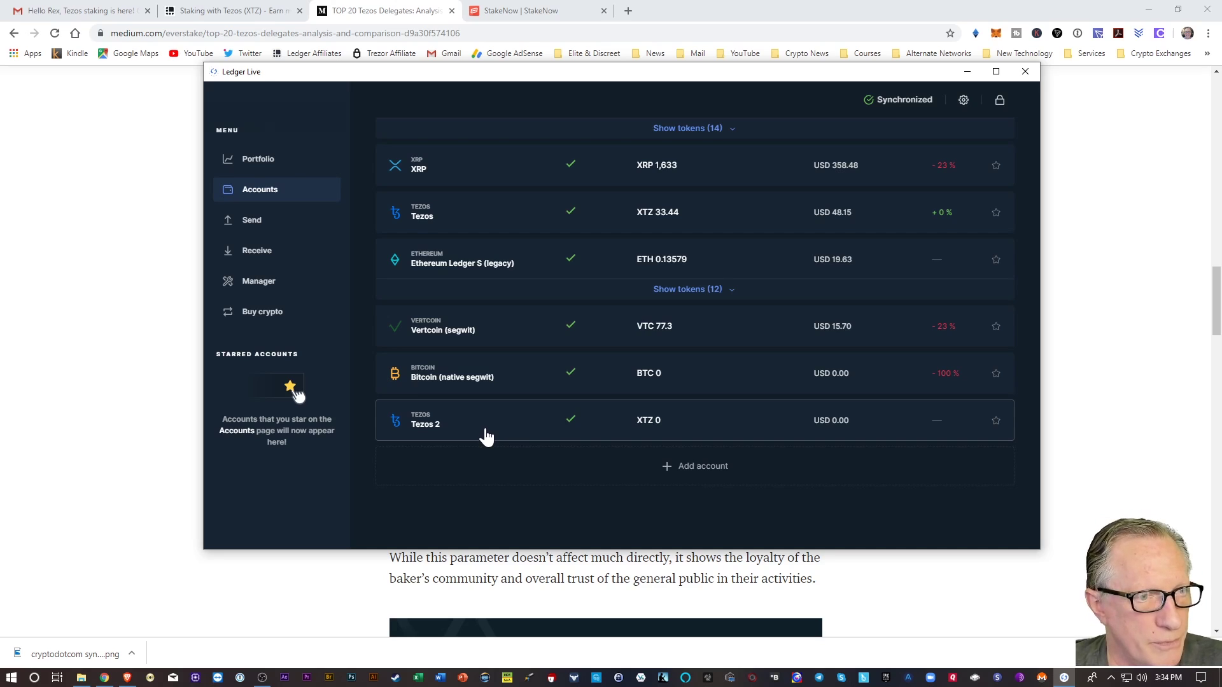
scroll(479, 445, up, 2)
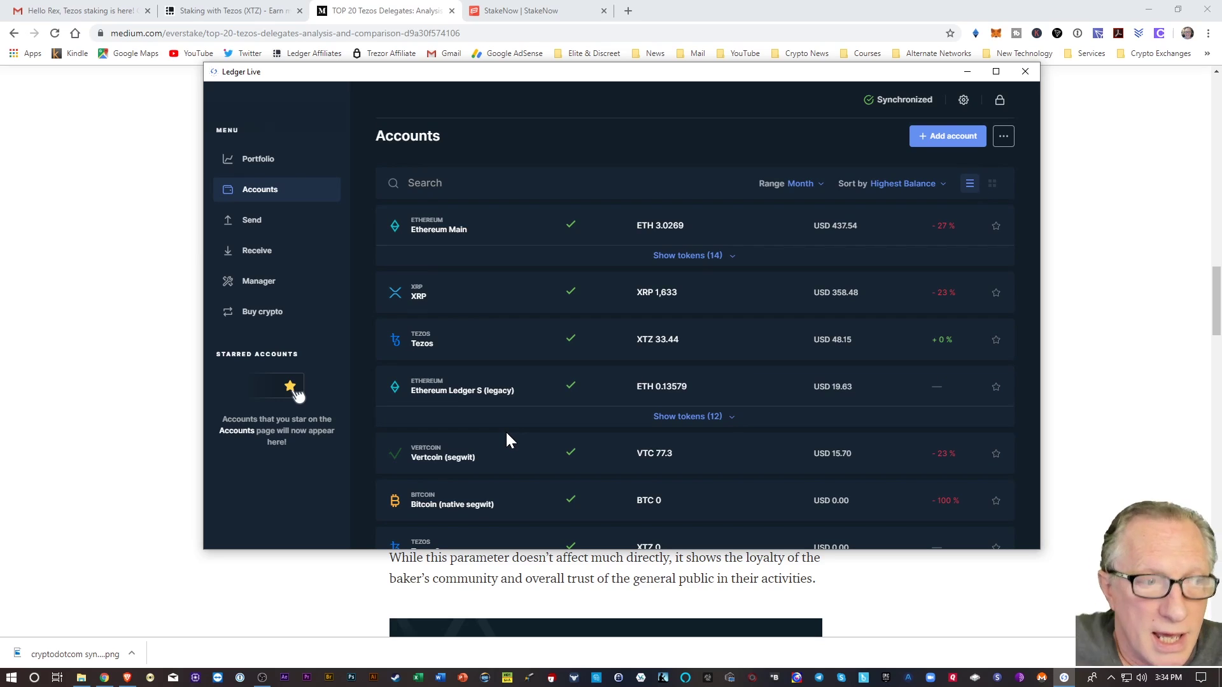
- Open the Tezos account page and inspect the StakeNow delegation's options for the 33.44 XTZ
click(513, 339)
scroll(691, 363, down, 4)
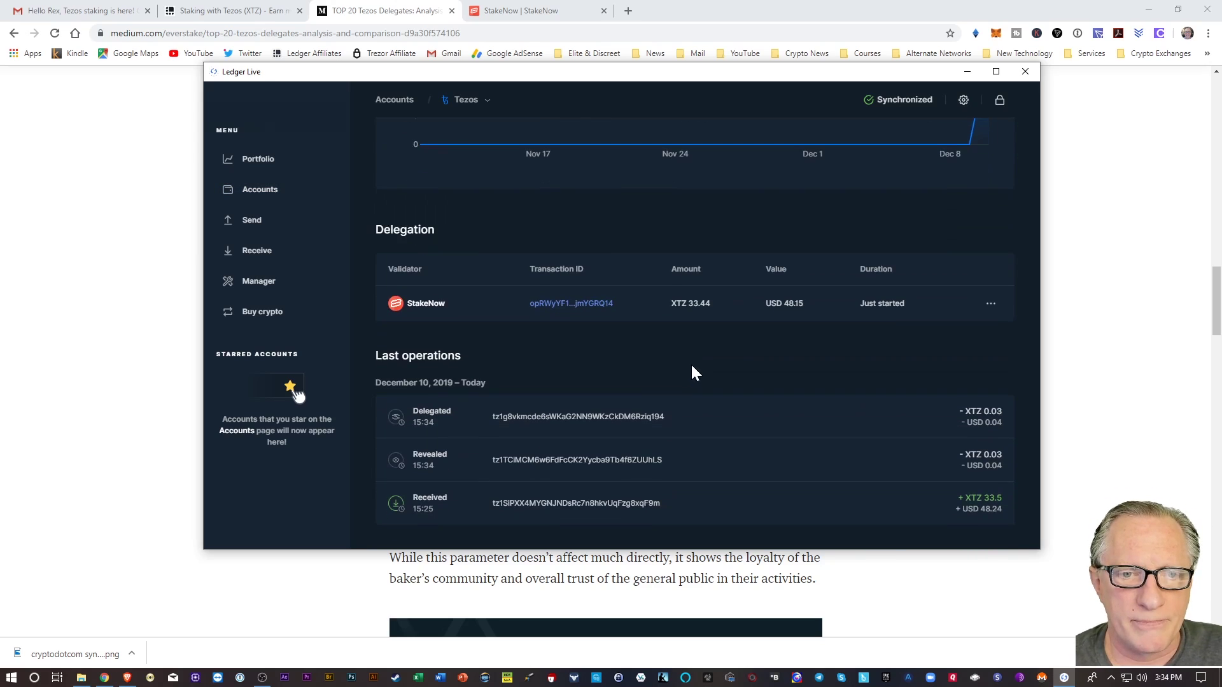
click(990, 304)
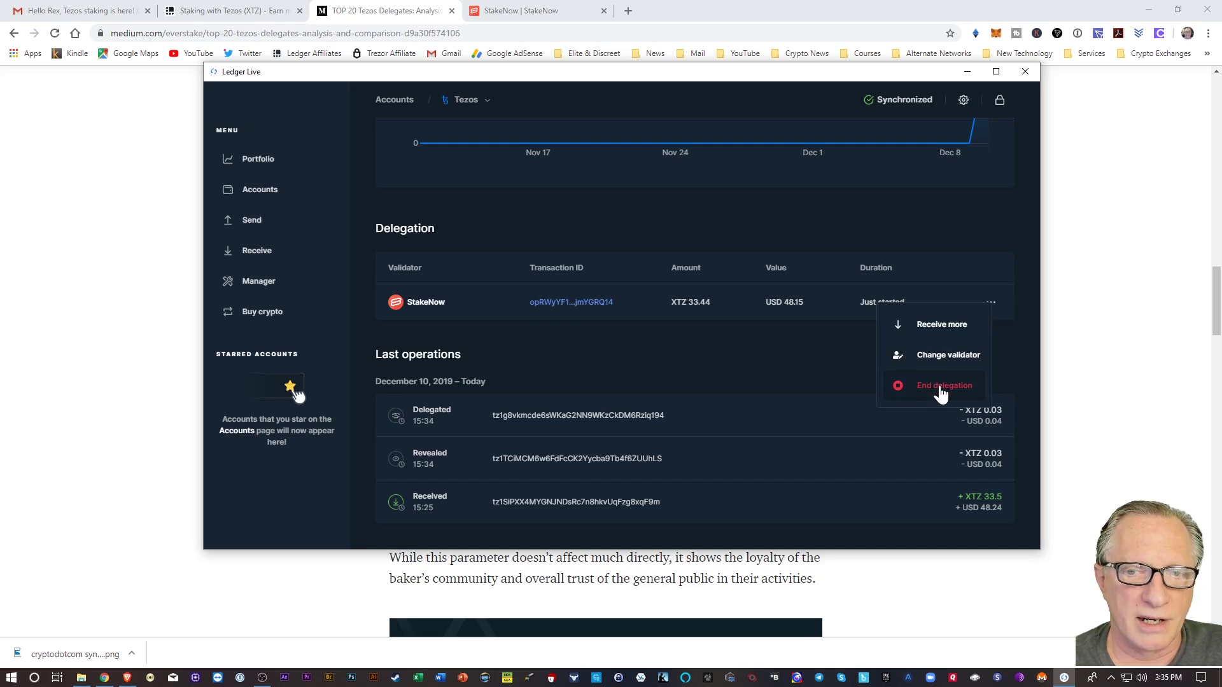
click(761, 369)
scroll(748, 372, up, 4)
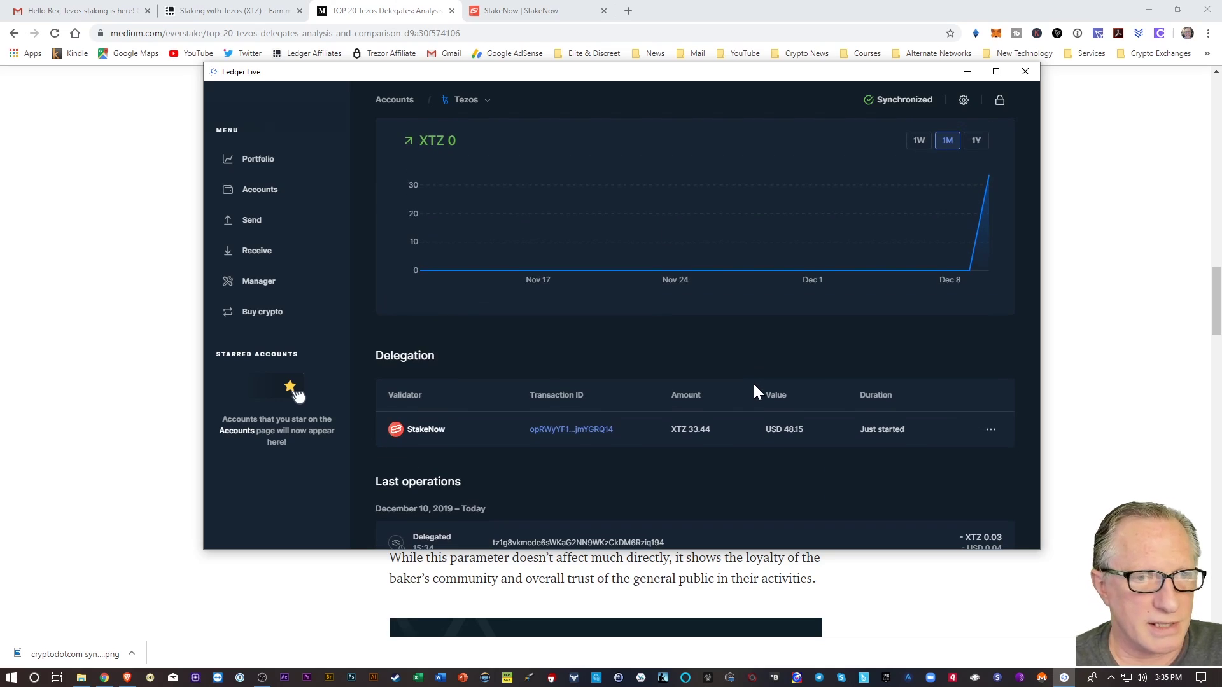